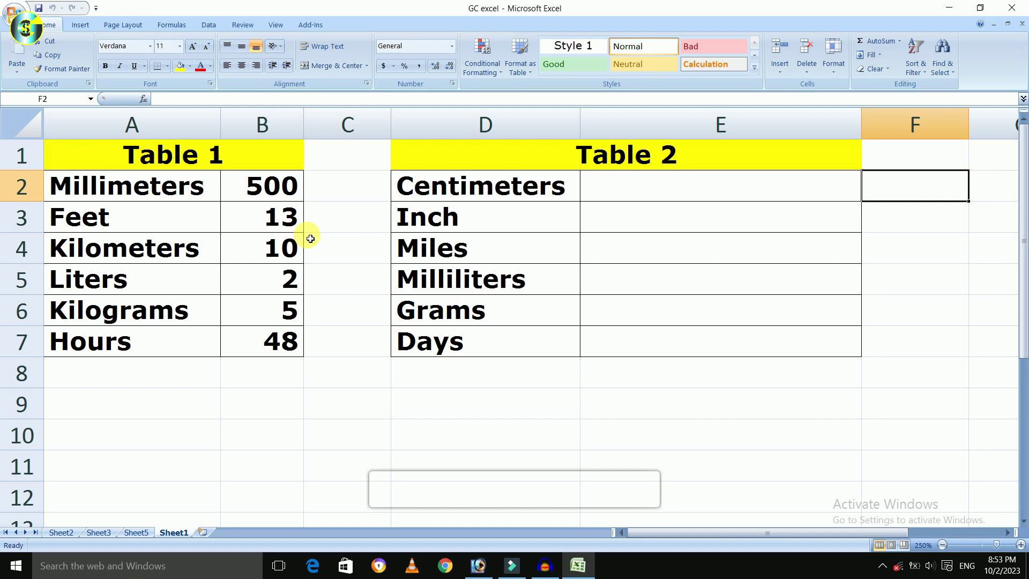
# Examine the source units and values in Table 1 and the empty result cells E2:E7 in Table 2.
pyautogui.moveTo(134, 161); pyautogui.dragTo(268, 314)
pyautogui.moveTo(530, 161); pyautogui.dragTo(597, 349)
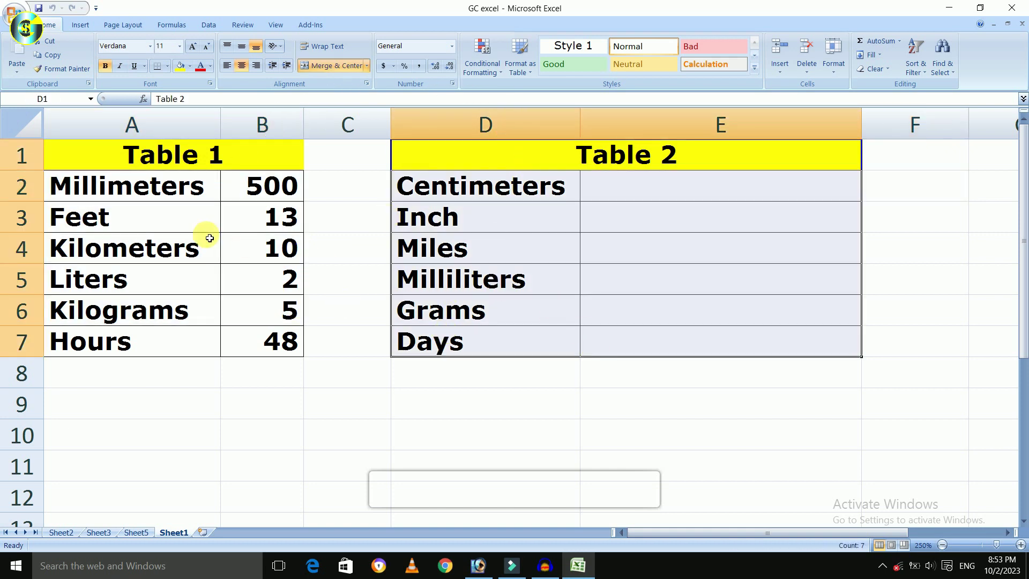
pyautogui.click(193, 193)
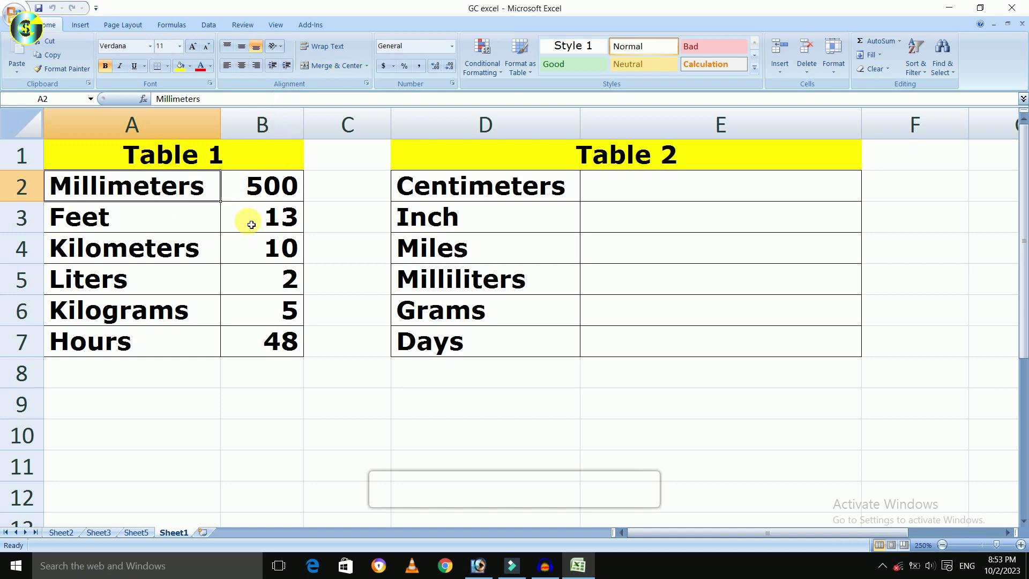
pyautogui.click(257, 316)
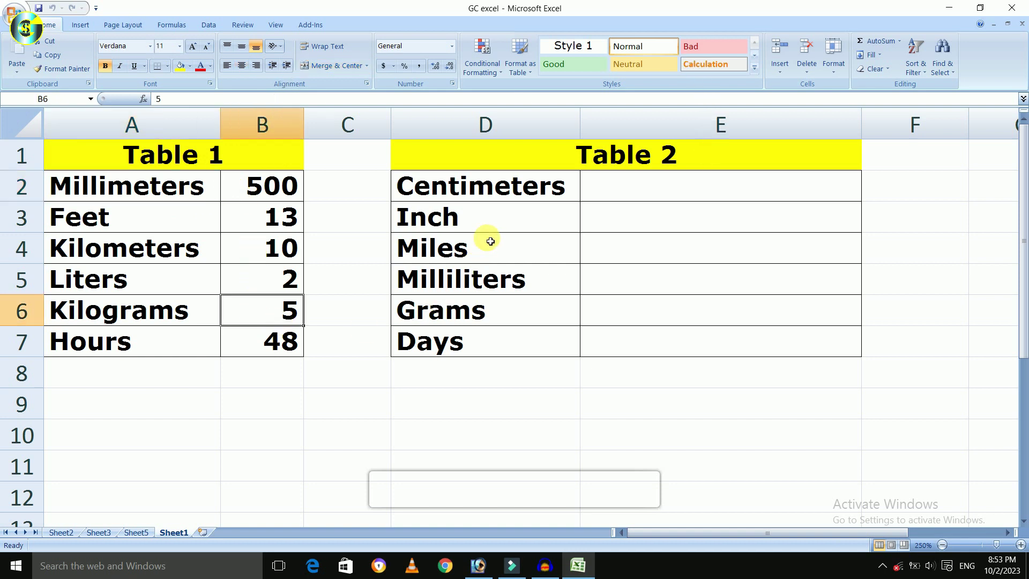
pyautogui.moveTo(656, 189); pyautogui.dragTo(670, 343)
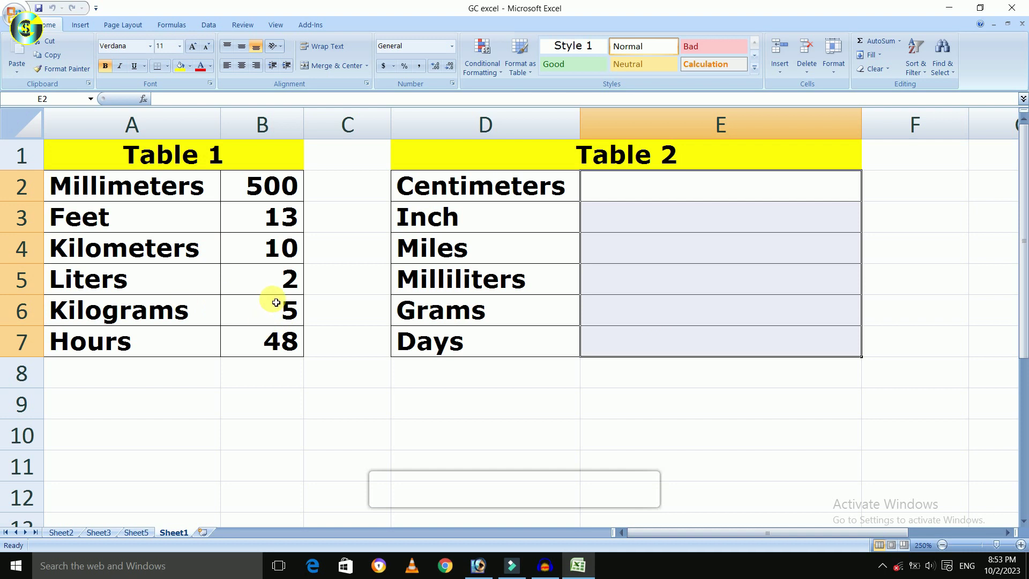
pyautogui.click(322, 283)
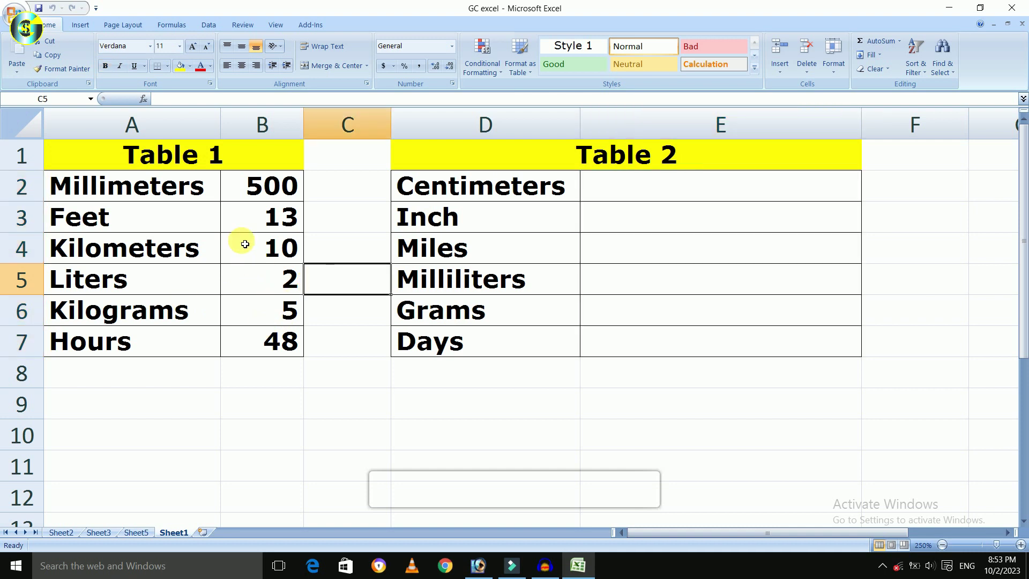
pyautogui.moveTo(168, 185); pyautogui.dragTo(430, 334)
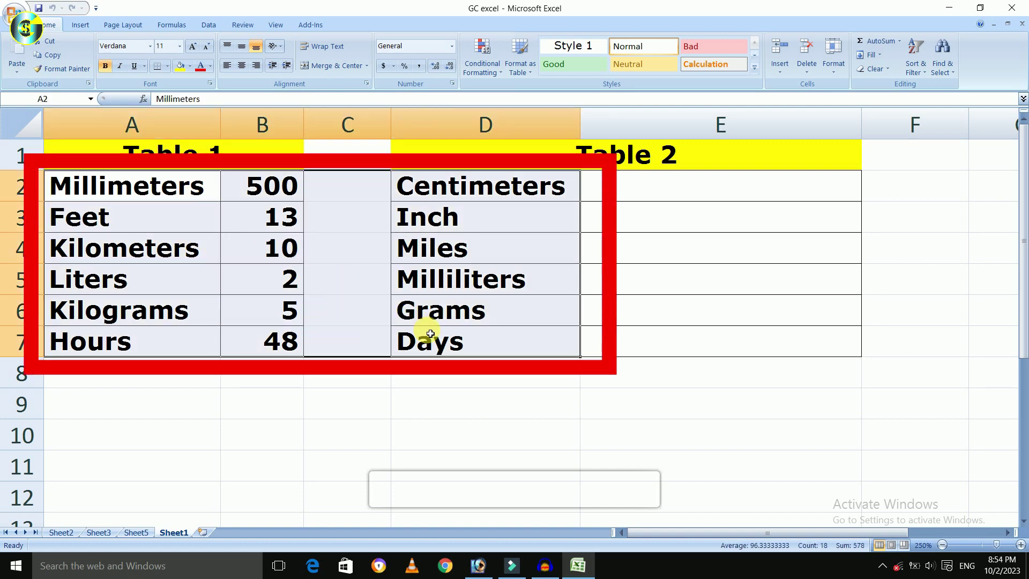
pyautogui.click(430, 334)
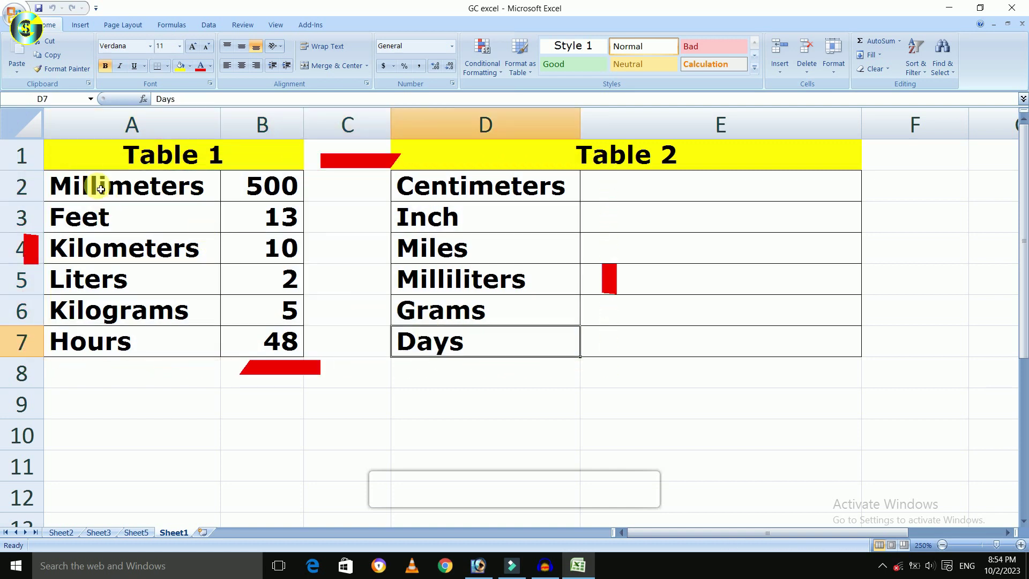
# Compare each Table 1 unit in A2:A7 with its target unit in D2:D7, row by row from Millimeters–Centimeters to Hours–Days.
pyautogui.click(123, 188)
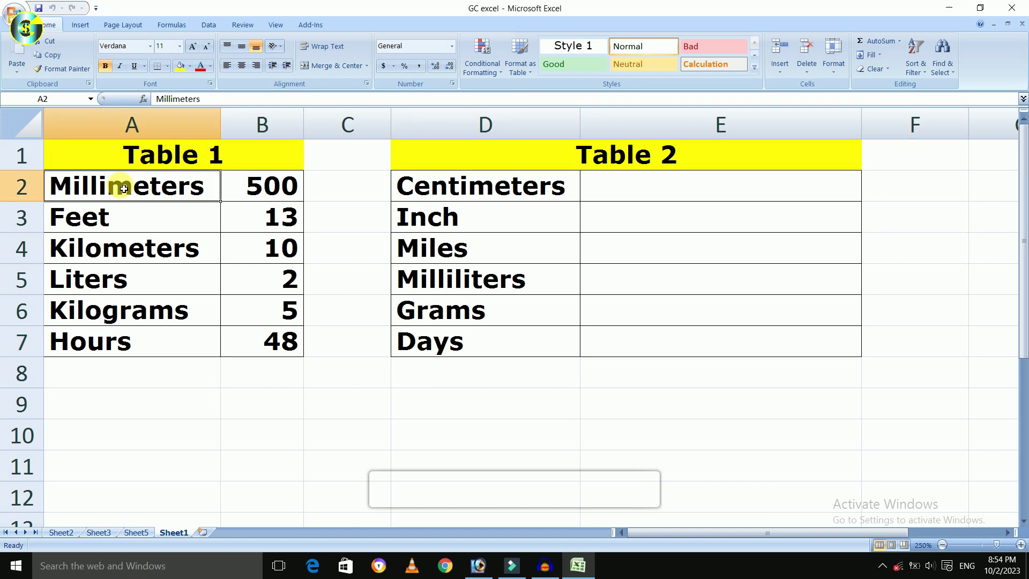
pyautogui.click(440, 191)
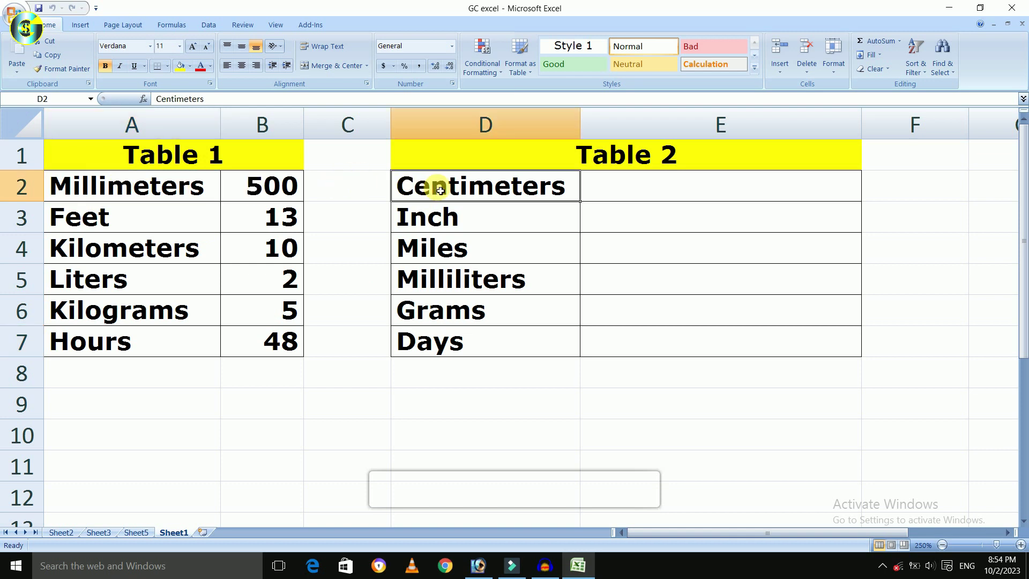
pyautogui.click(155, 227)
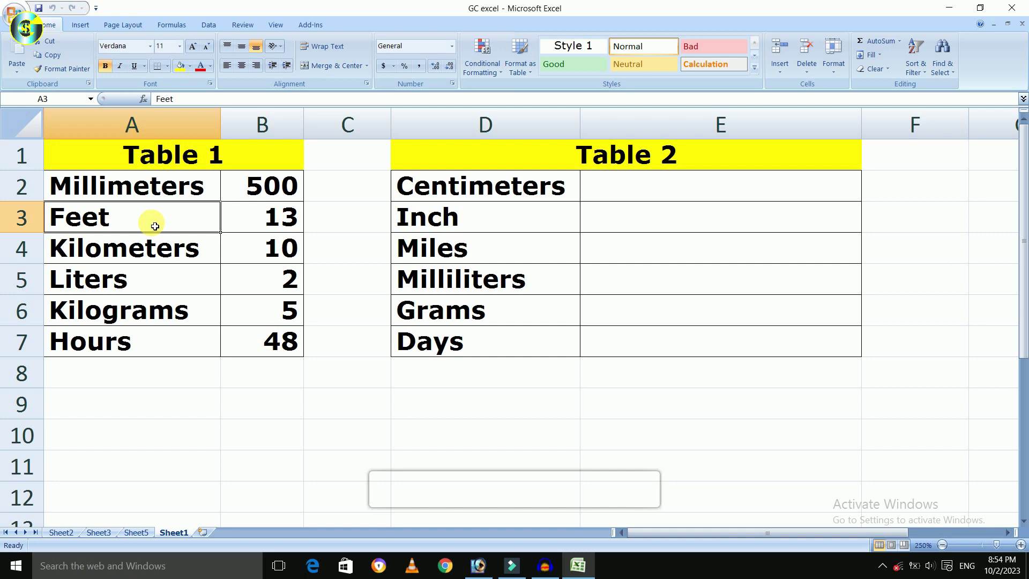
pyautogui.click(453, 216)
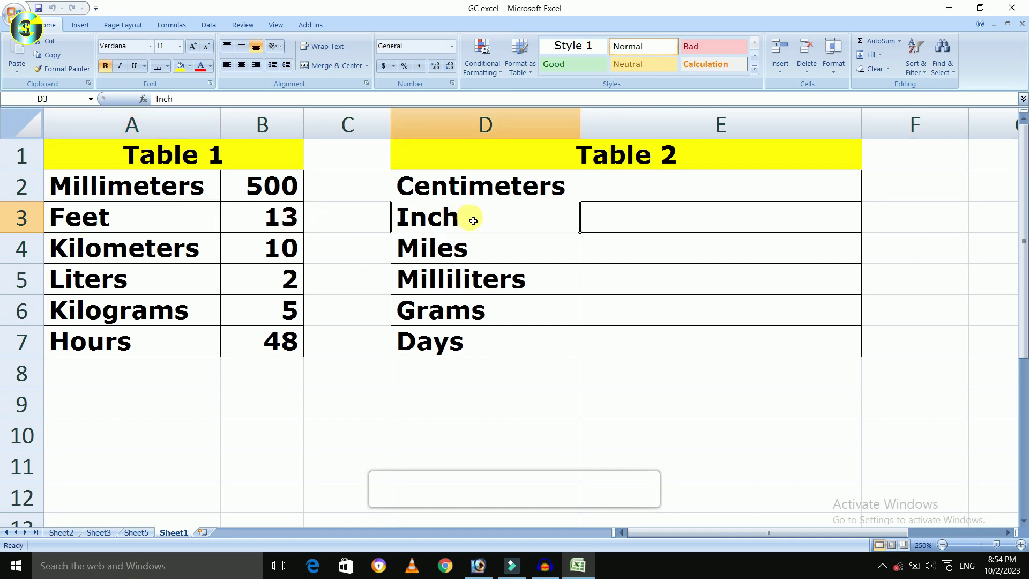
pyautogui.click(167, 258)
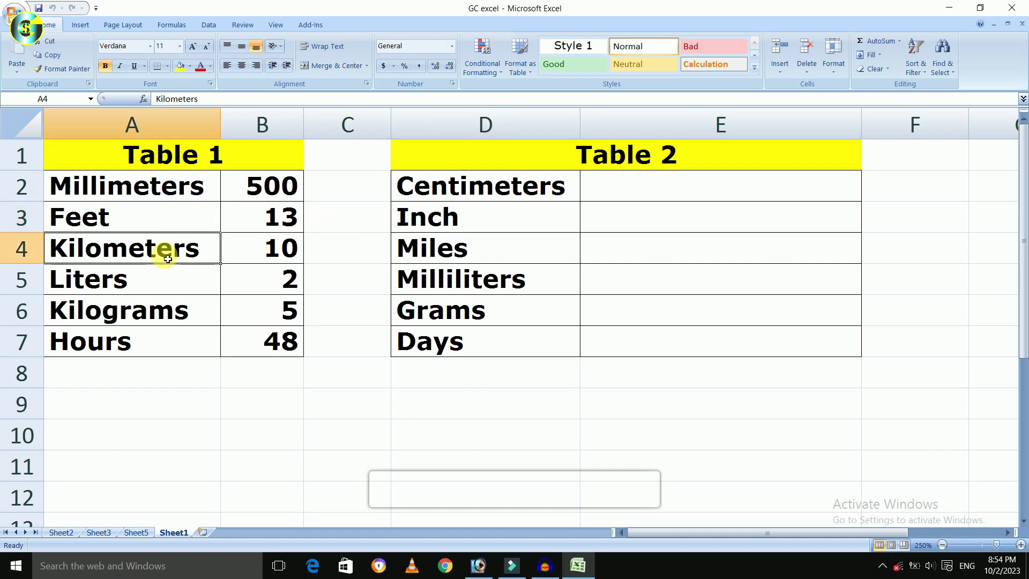
pyautogui.click(472, 250)
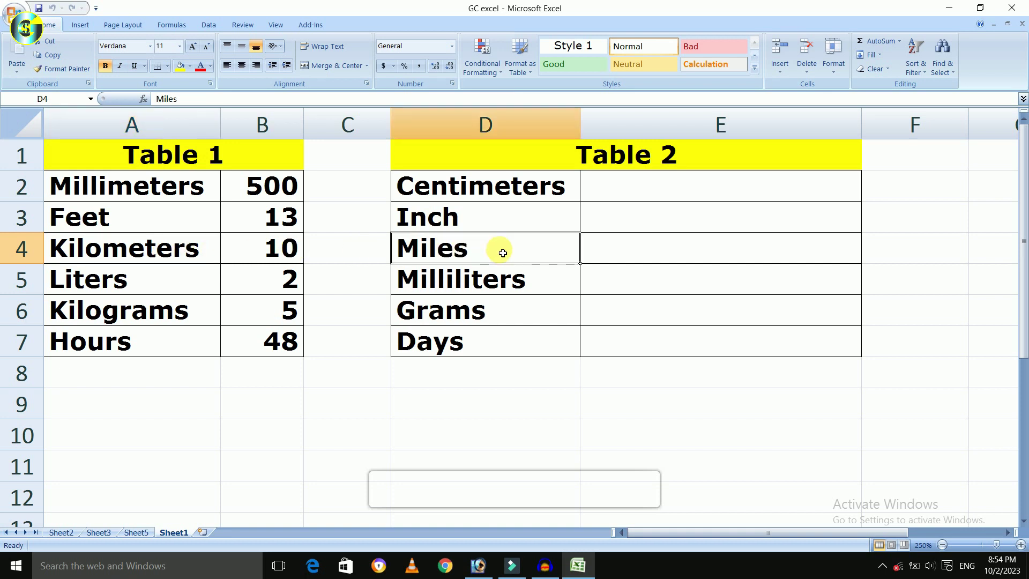
pyautogui.click(201, 289)
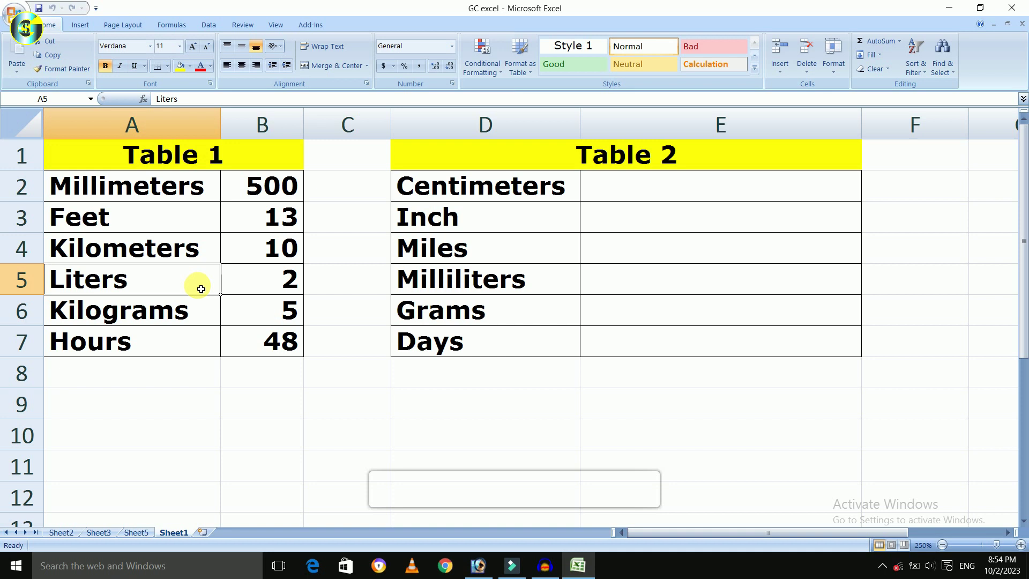
pyautogui.click(485, 281)
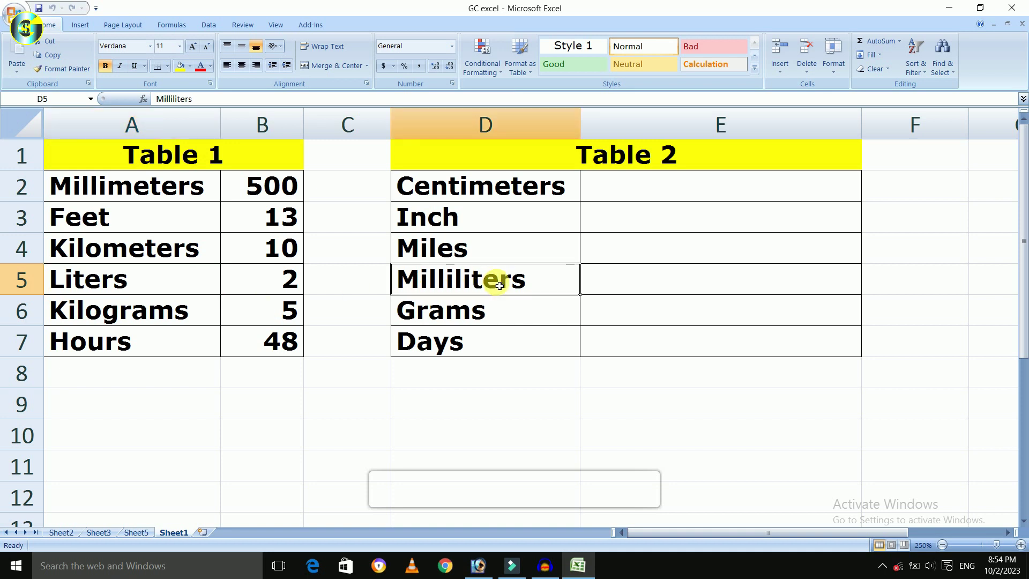
pyautogui.click(182, 323)
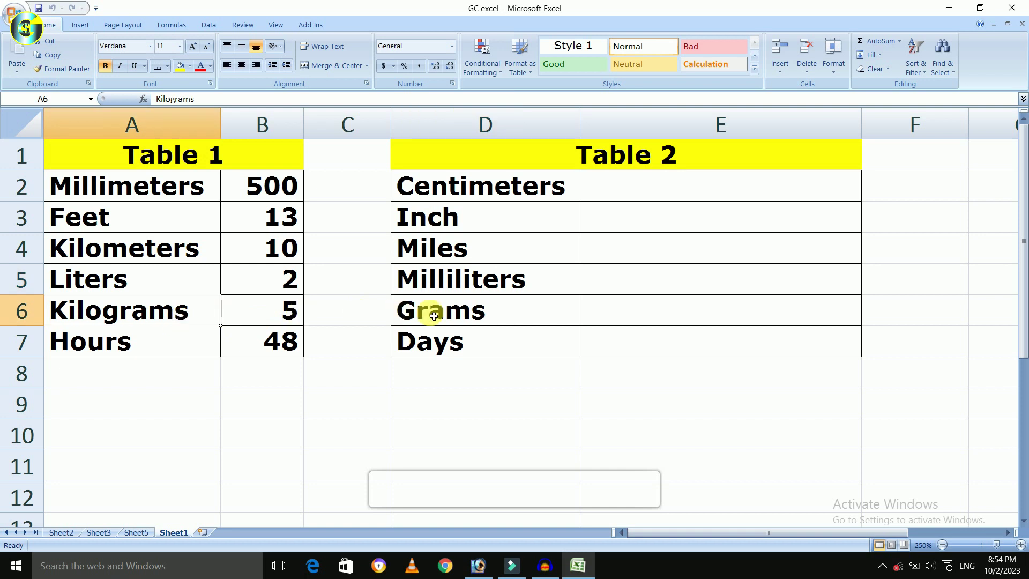
pyautogui.click(456, 311)
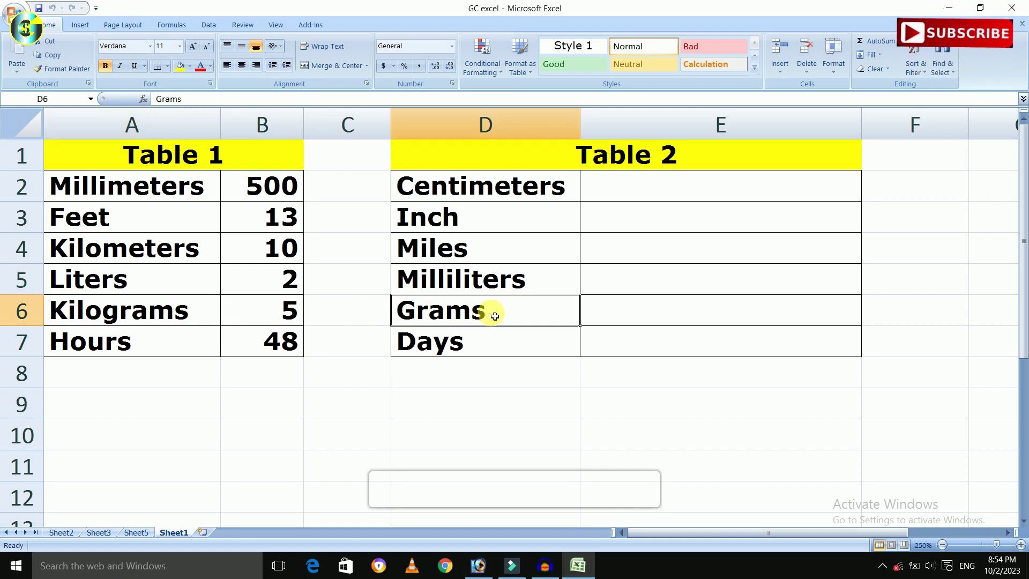
pyautogui.click(114, 351)
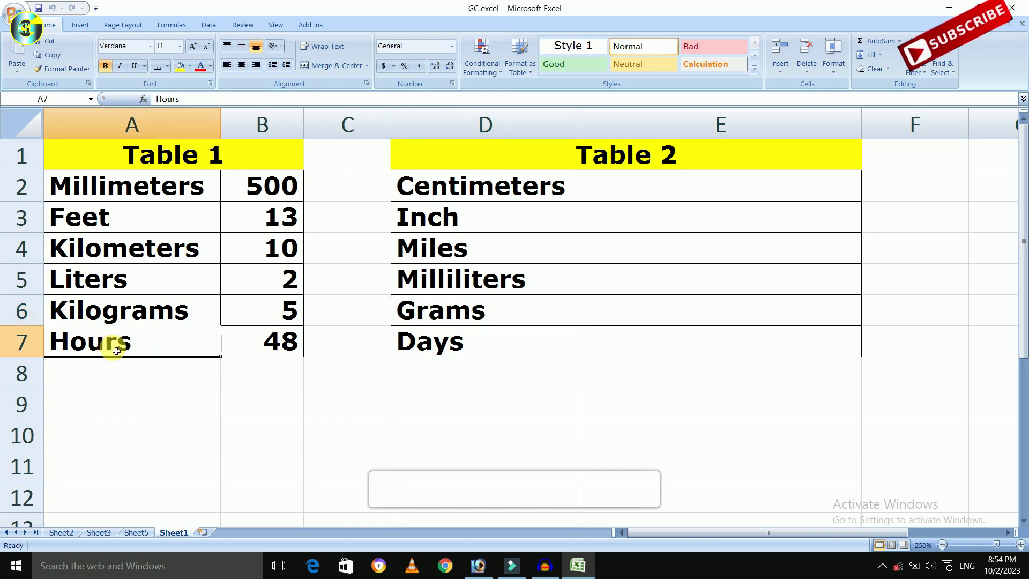
pyautogui.click(489, 345)
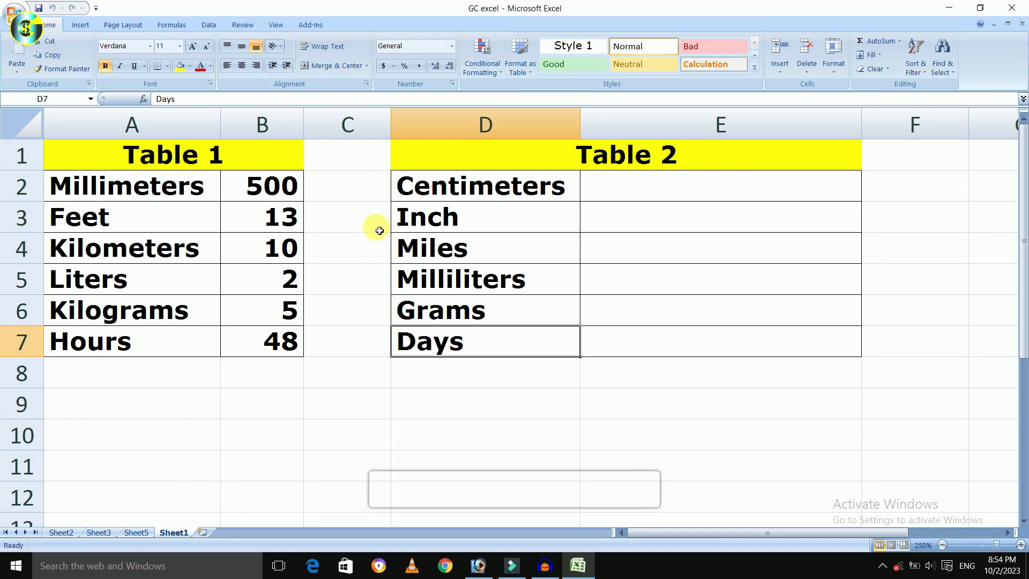
# Convert the millimeters value to centimeters in cell E2 with the formula =CONVERT(B2,"mm","cm").
pyautogui.click(625, 190)
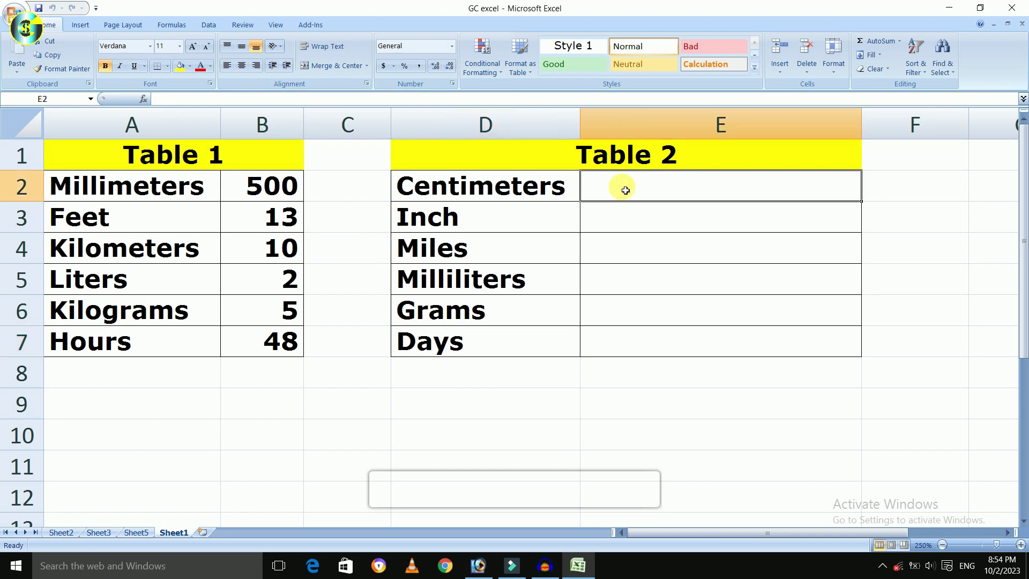
pyautogui.write('=')
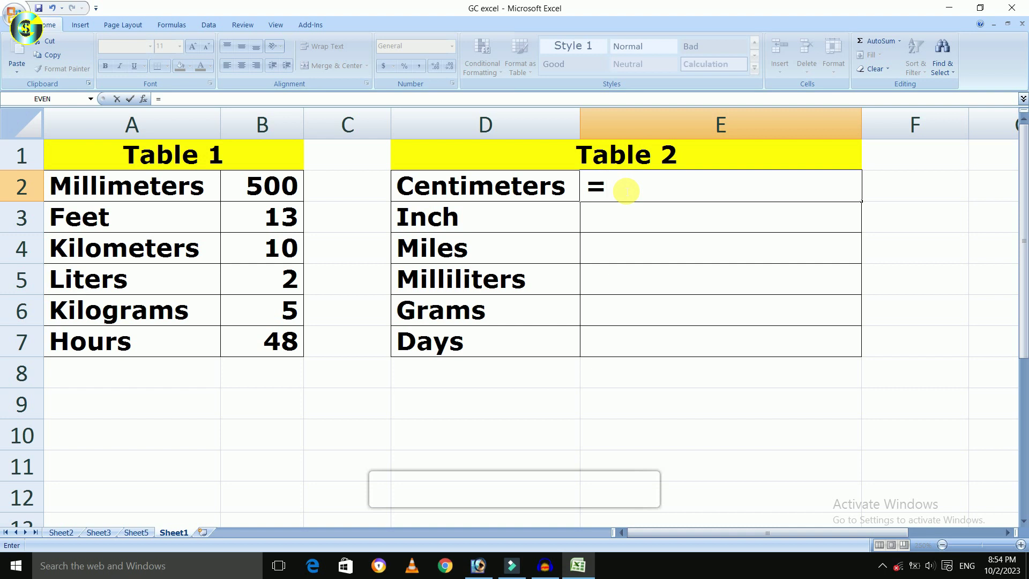
pyautogui.write('convert')
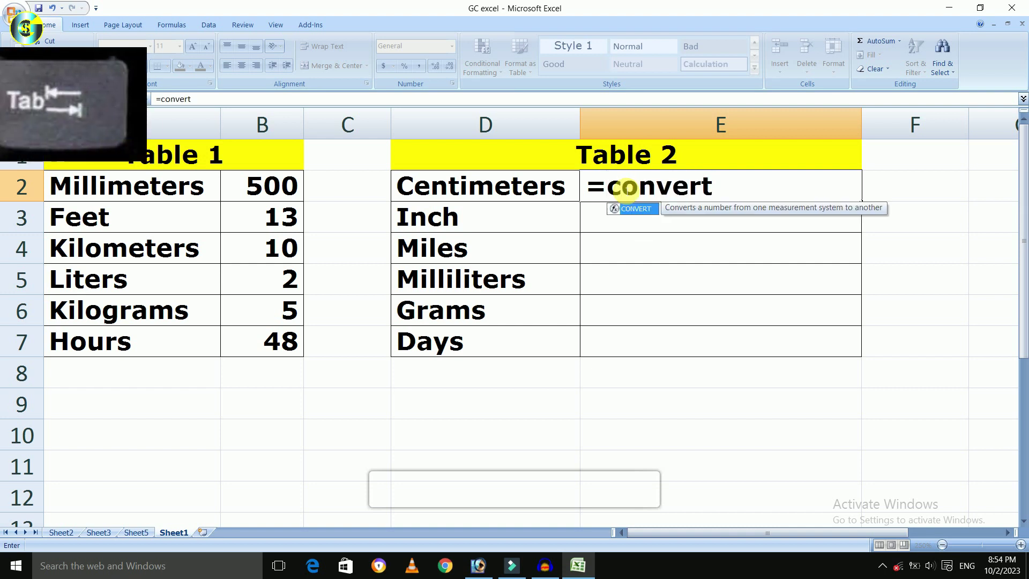
pyautogui.press('Tab')
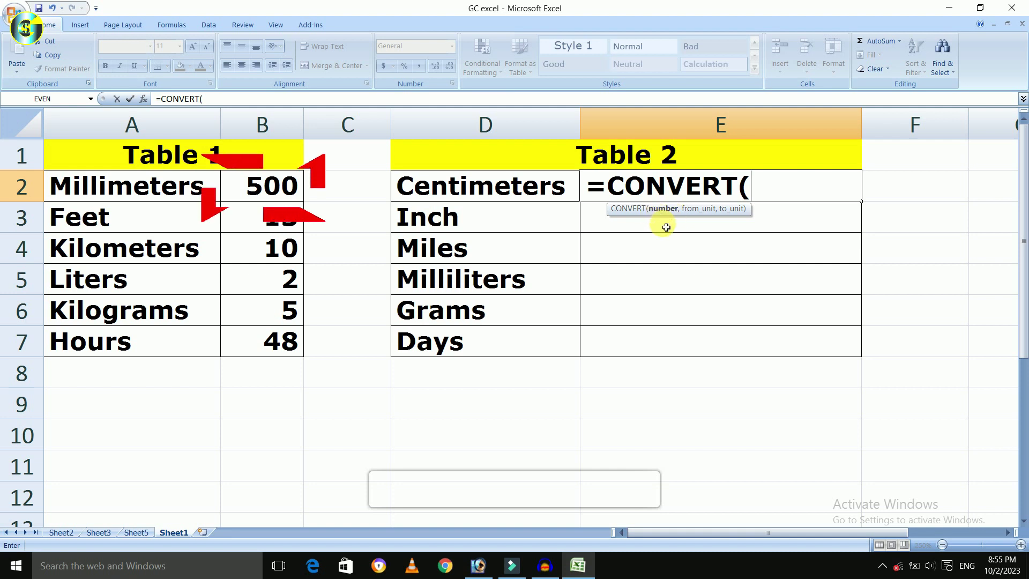
pyautogui.click(284, 189)
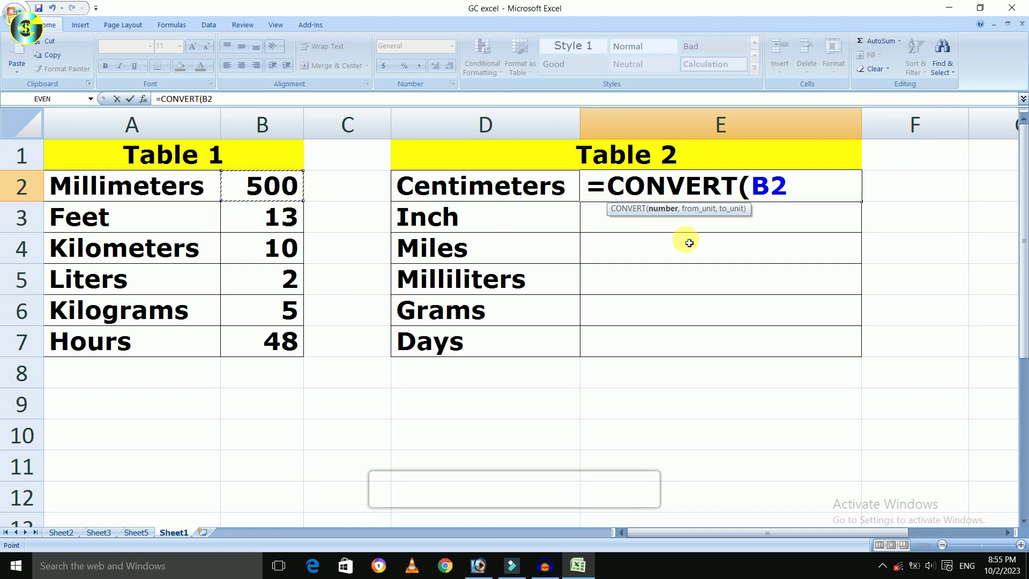
pyautogui.write(',')
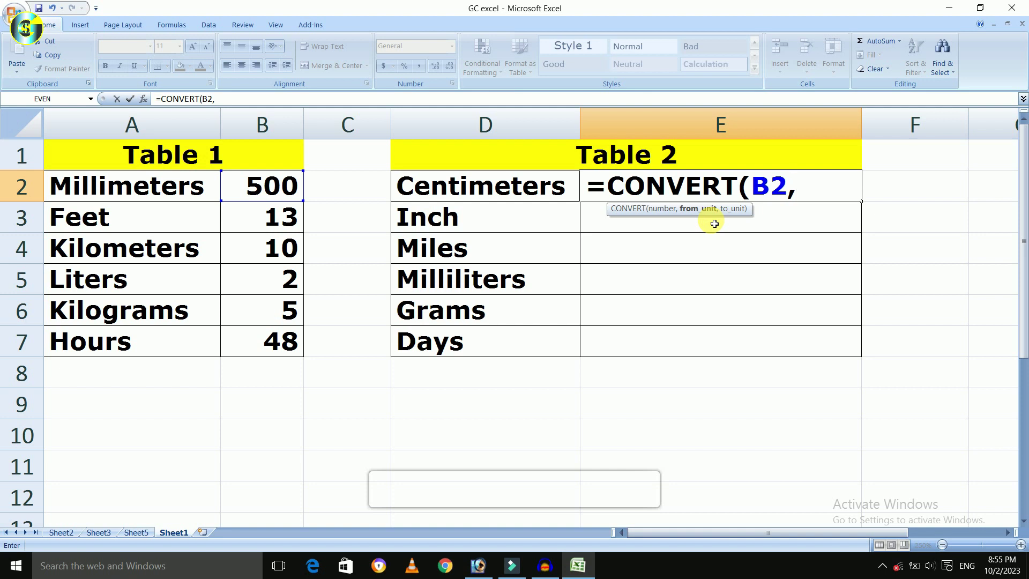
pyautogui.write('"mm')
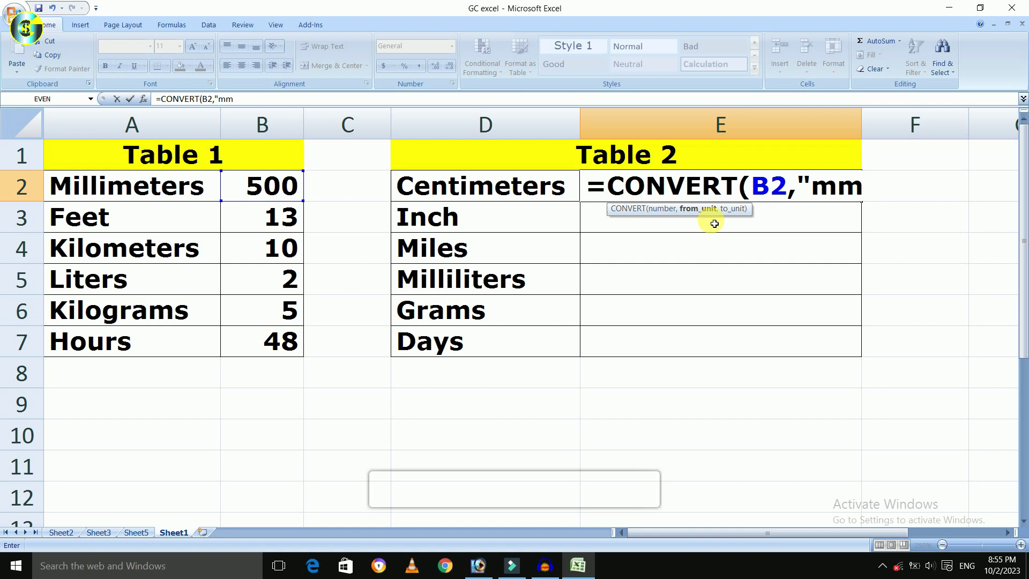
pyautogui.write('",')
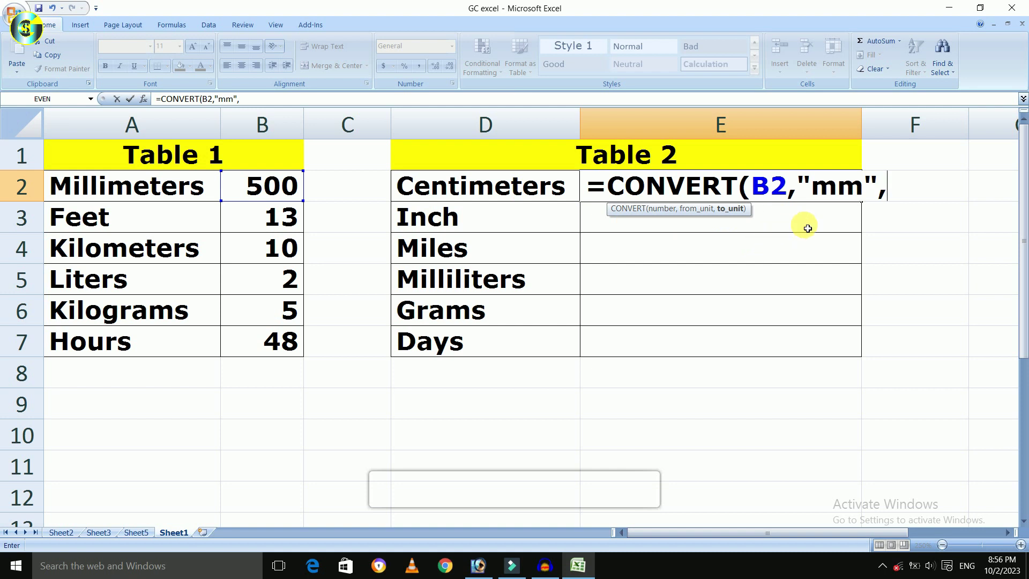
pyautogui.write('"cm"')
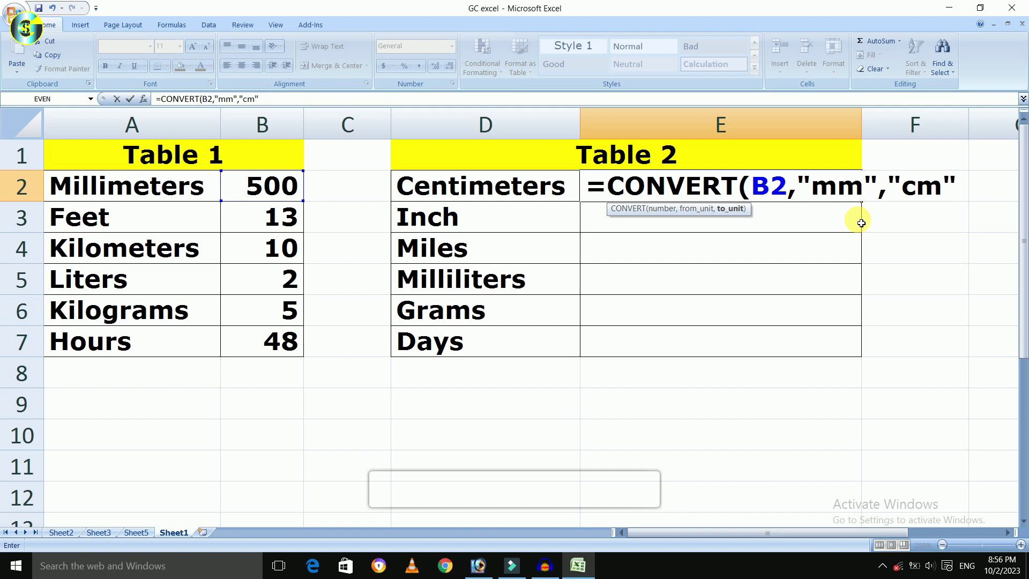
pyautogui.write(')')
pyautogui.press('Return')
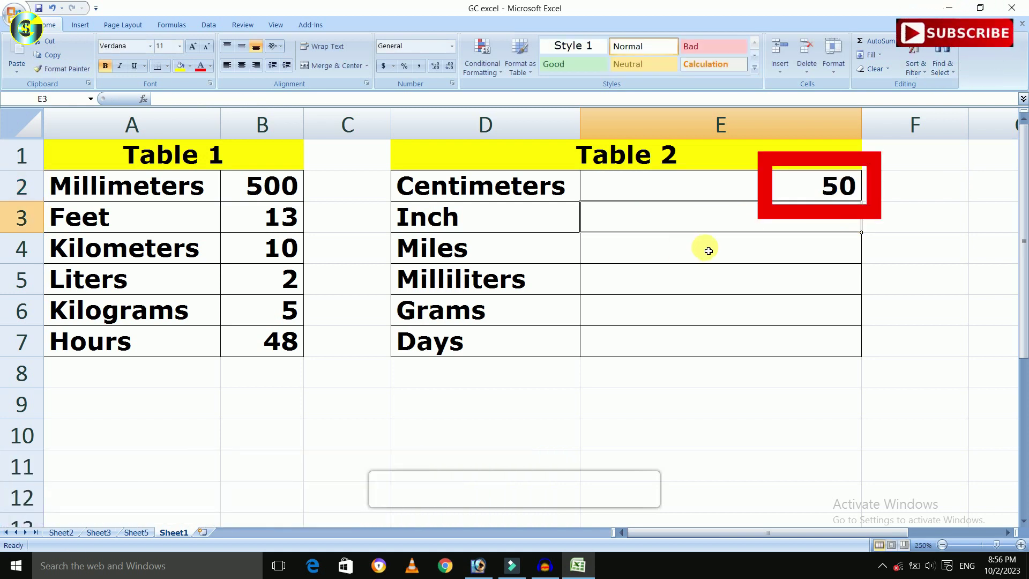
pyautogui.click(267, 193)
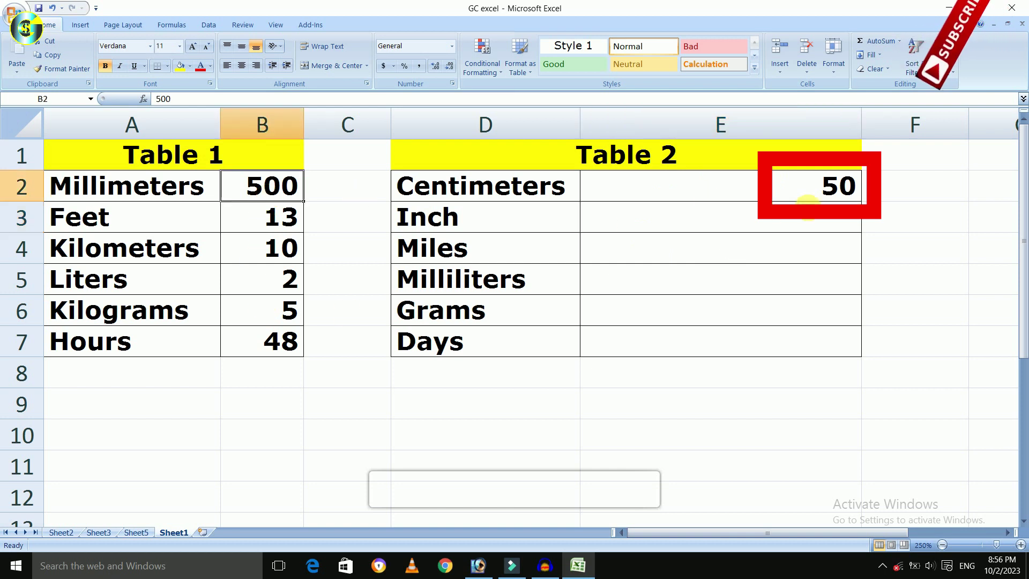
pyautogui.click(811, 197)
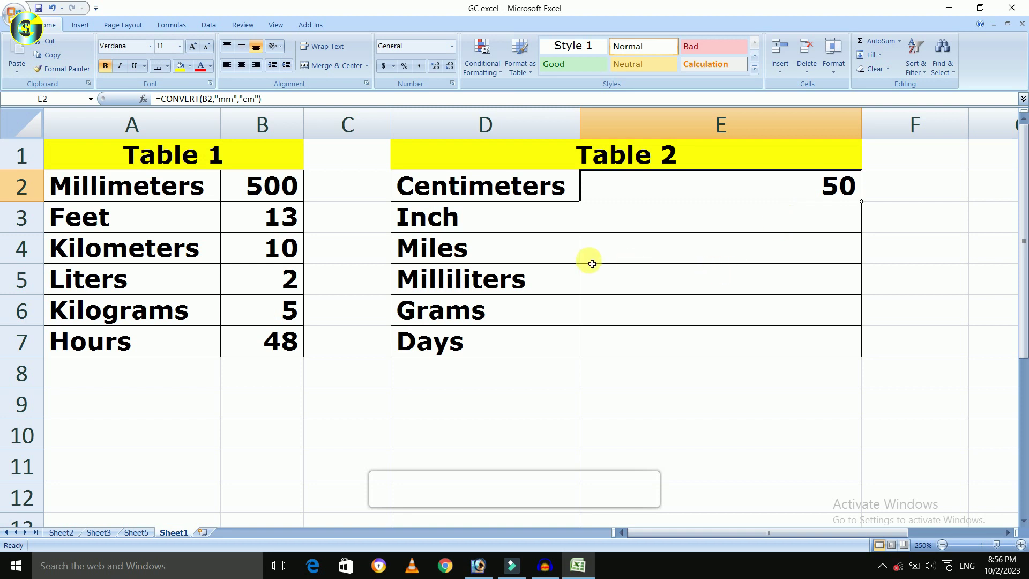
# Convert the feet value to inches in cell E3 with the formula =CONVERT(B3,"ft","in").
pyautogui.click(270, 214)
pyautogui.click(464, 226)
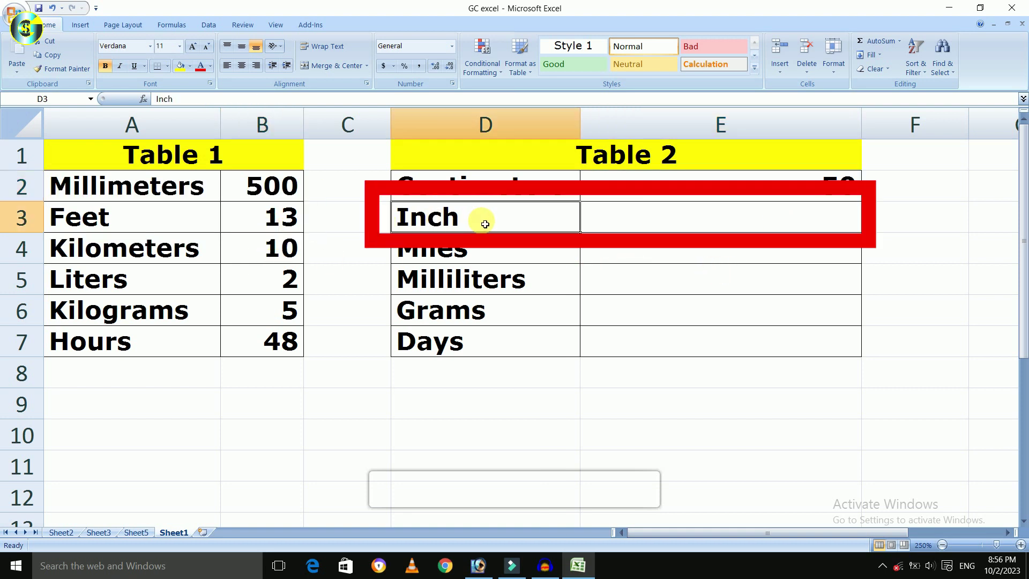
pyautogui.click(755, 229)
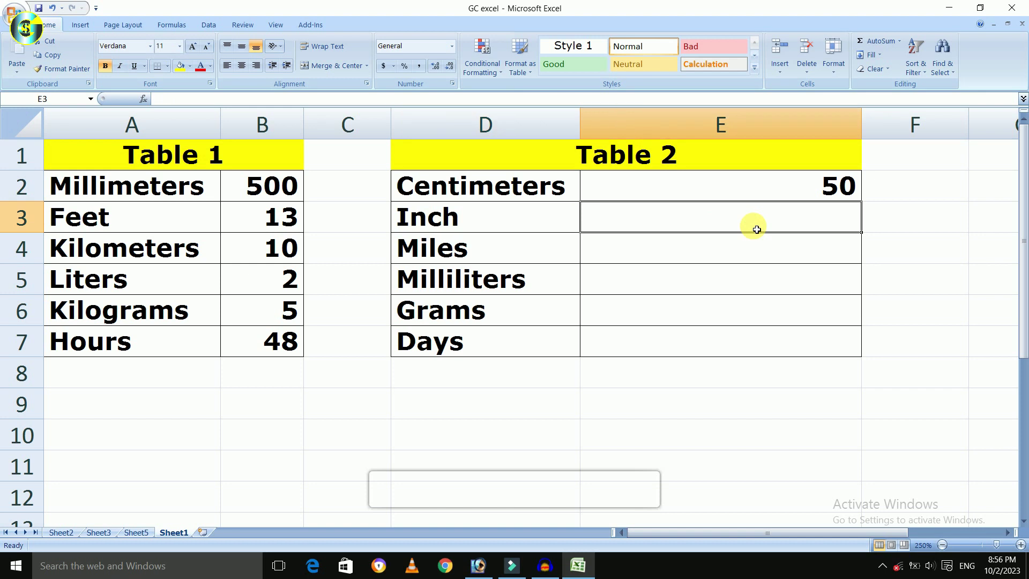
pyautogui.write('=')
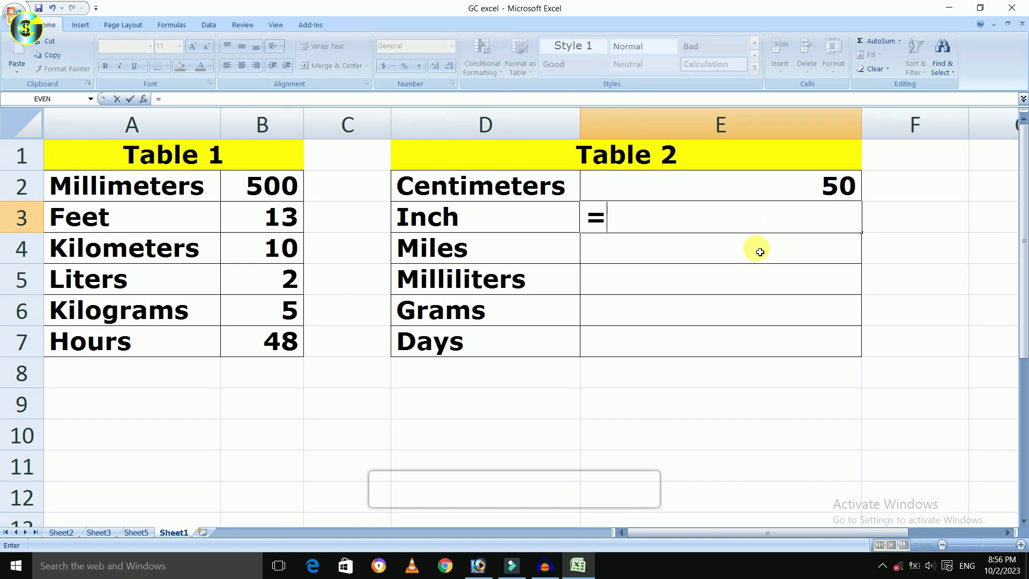
pyautogui.write('convert')
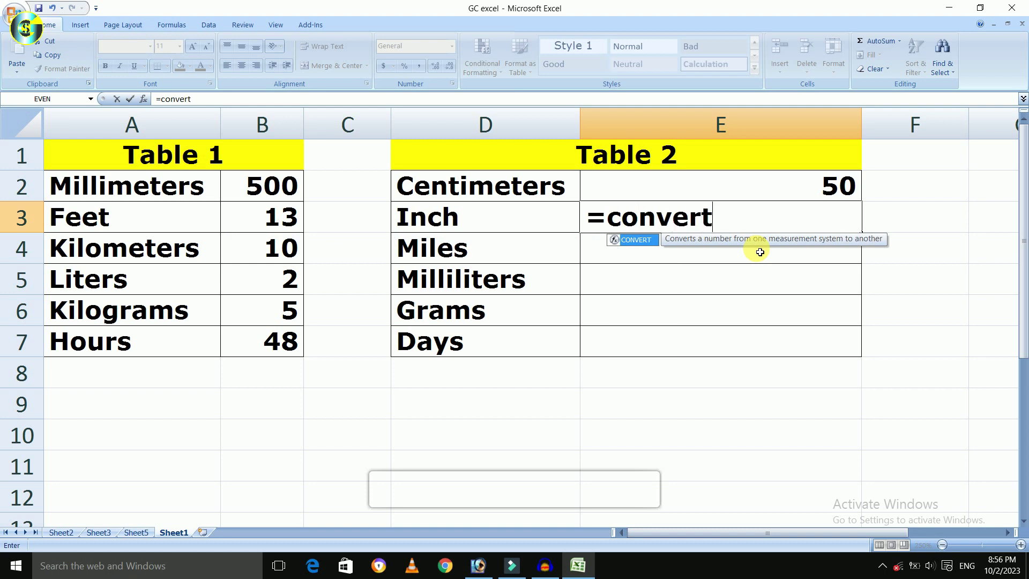
pyautogui.press('Tab')
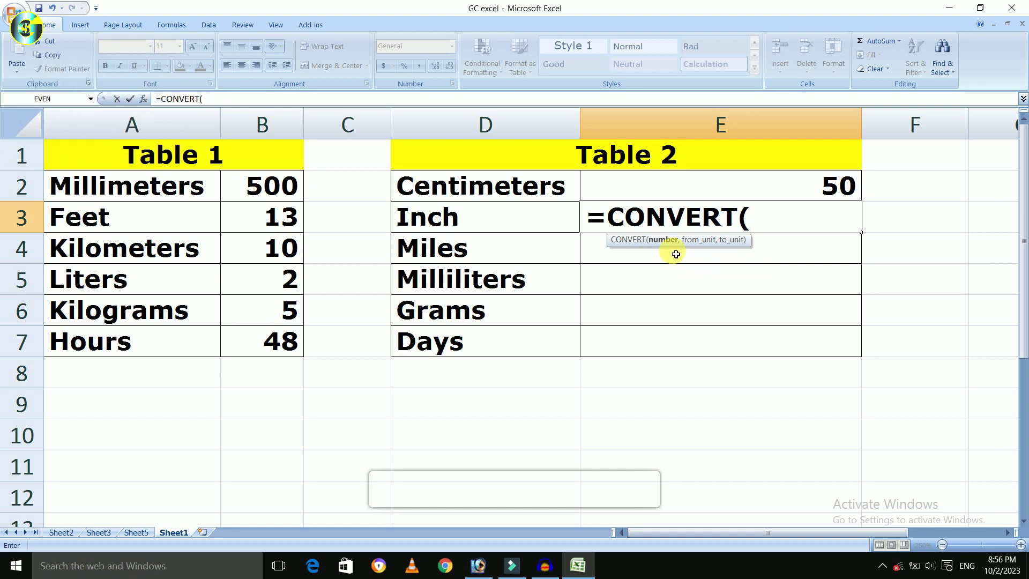
pyautogui.click(283, 225)
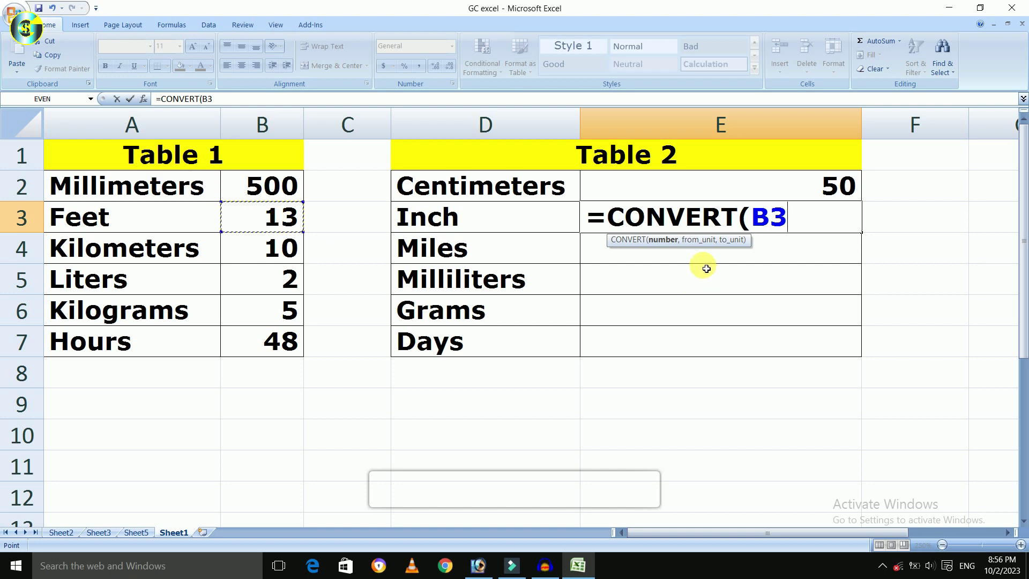
pyautogui.write(',')
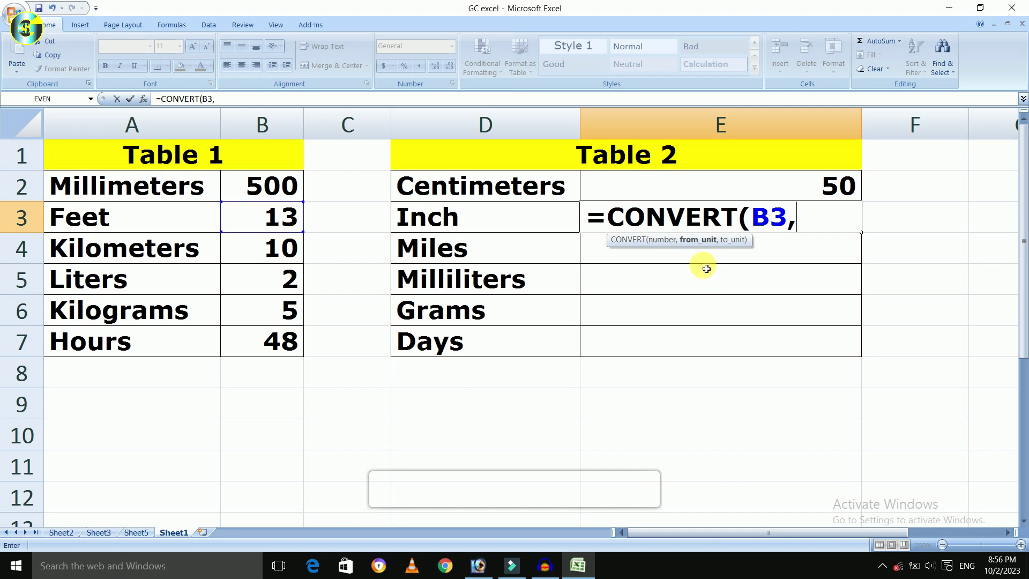
pyautogui.write('"')
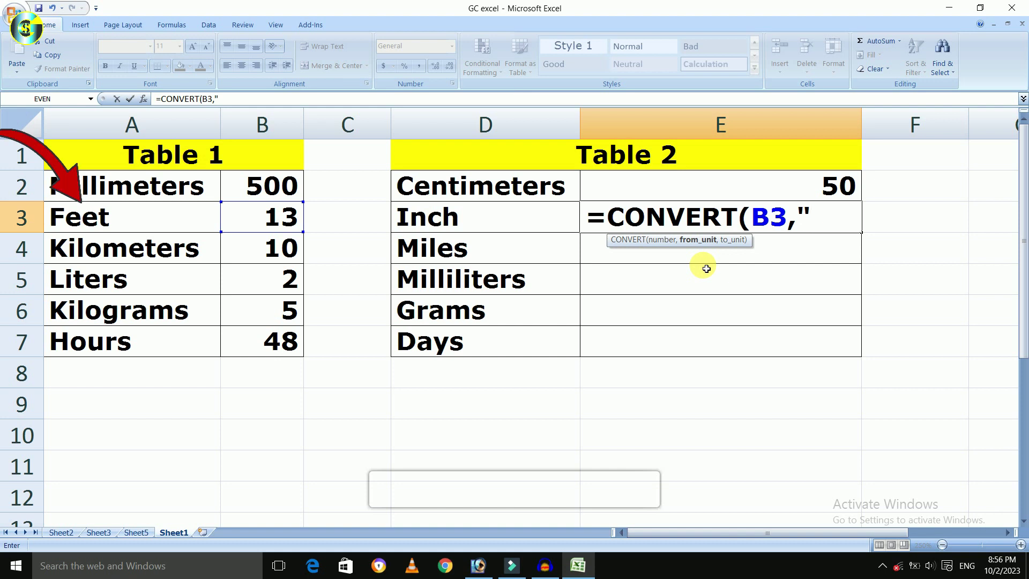
pyautogui.write('ft')
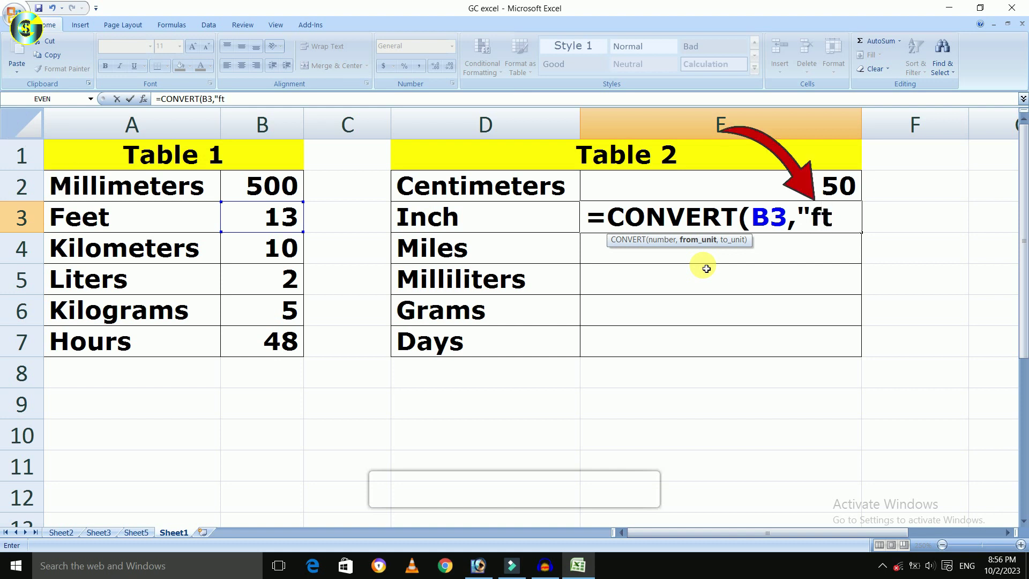
pyautogui.write('"')
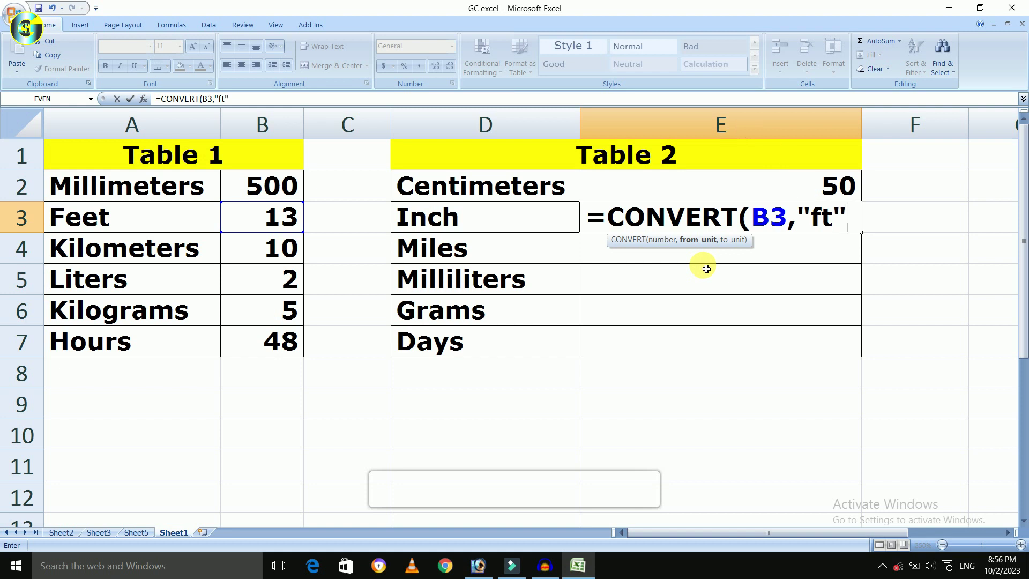
pyautogui.write(',"')
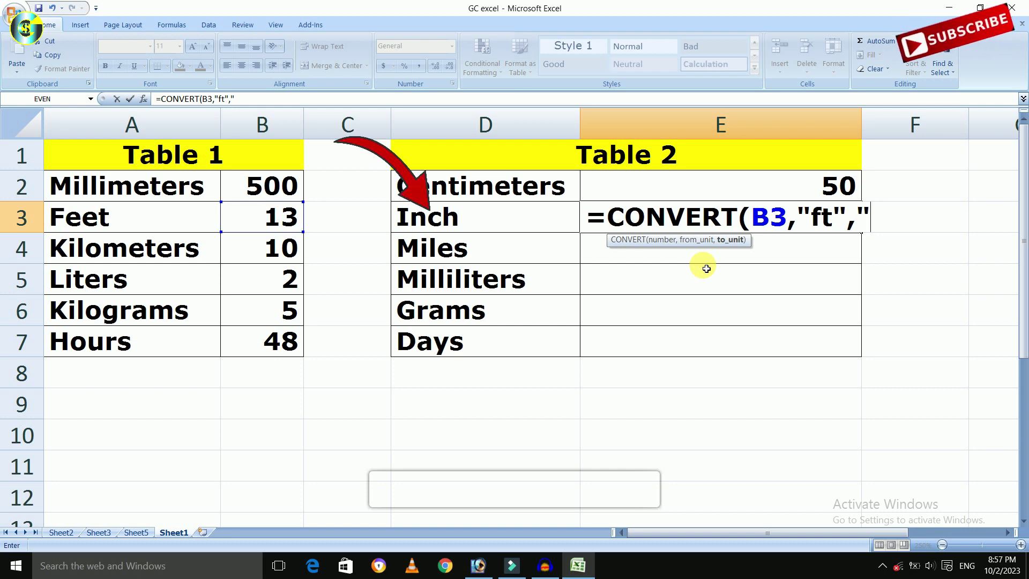
pyautogui.write('in')
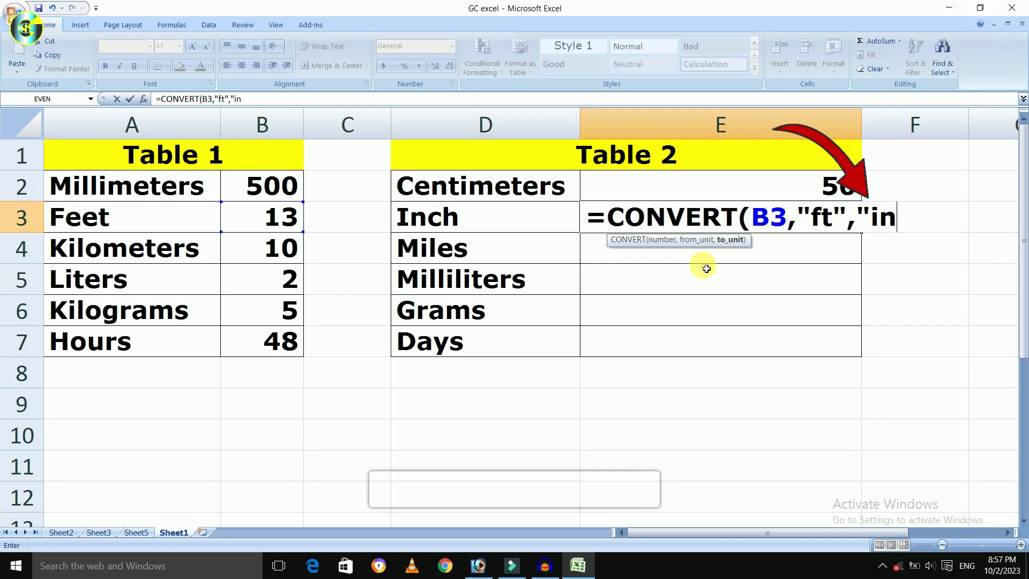
pyautogui.write('"')
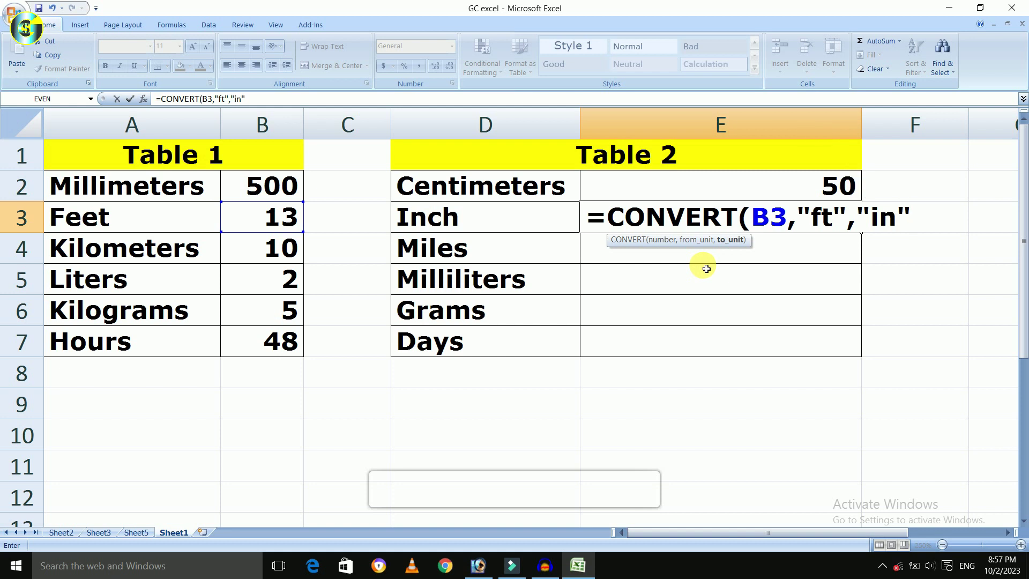
pyautogui.write(')')
pyautogui.press('Return')
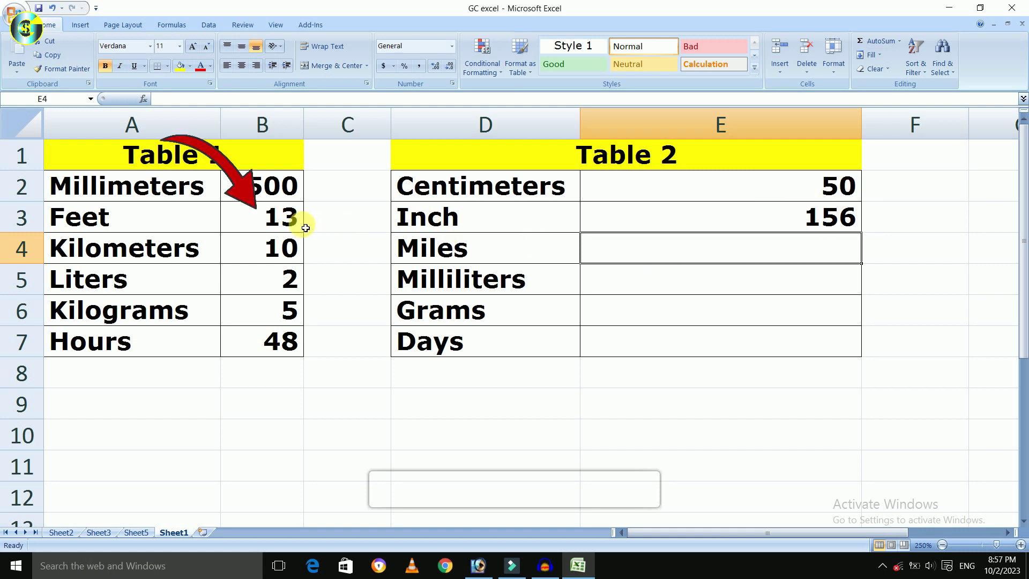
pyautogui.click(270, 214)
pyautogui.moveTo(569, 219); pyautogui.dragTo(643, 233)
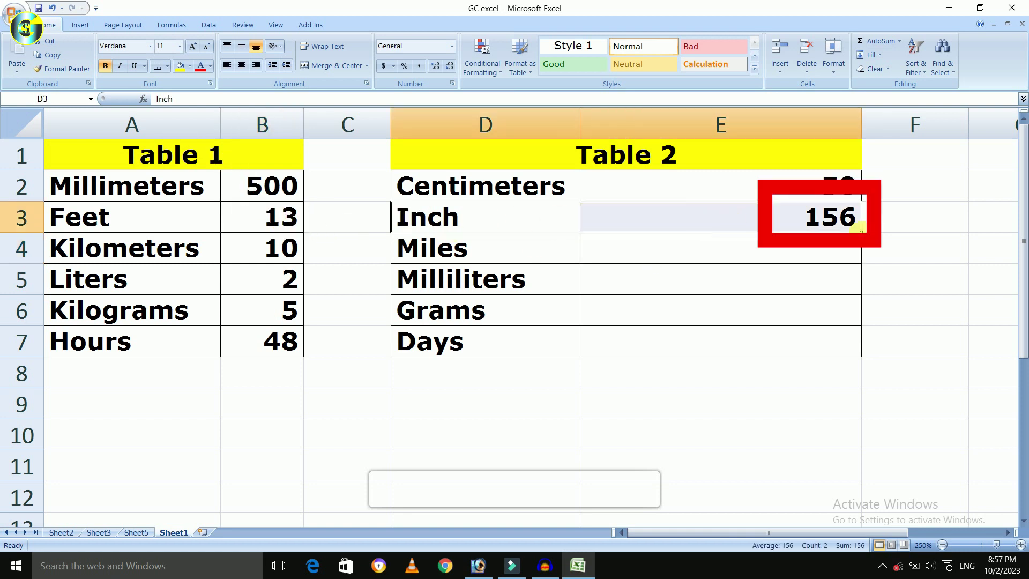
# Convert the kilometers value to miles in cell E4 with the formula =CONVERT(B4,"km","mi").
pyautogui.click(688, 251)
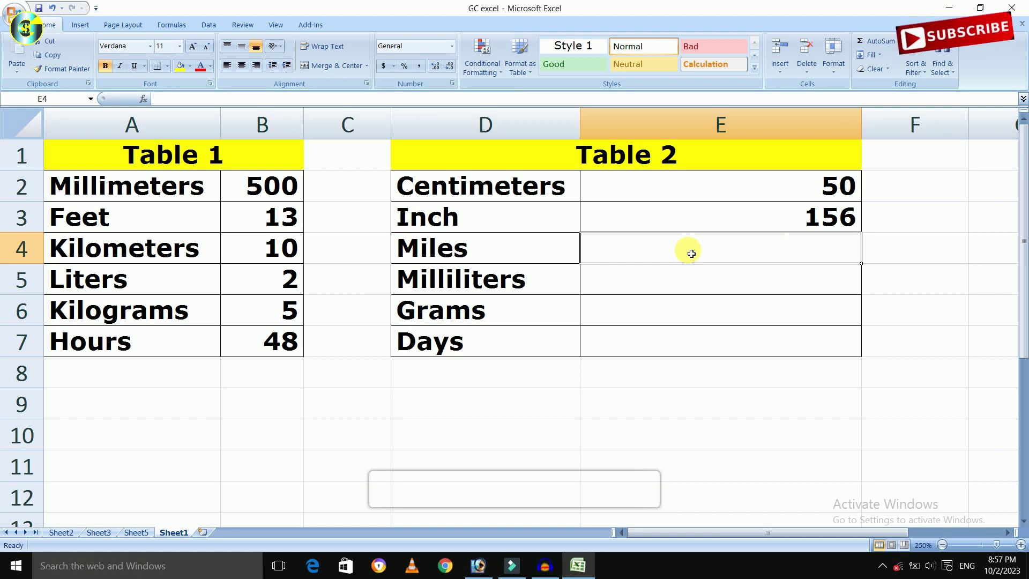
pyautogui.click(121, 247)
pyautogui.click(484, 254)
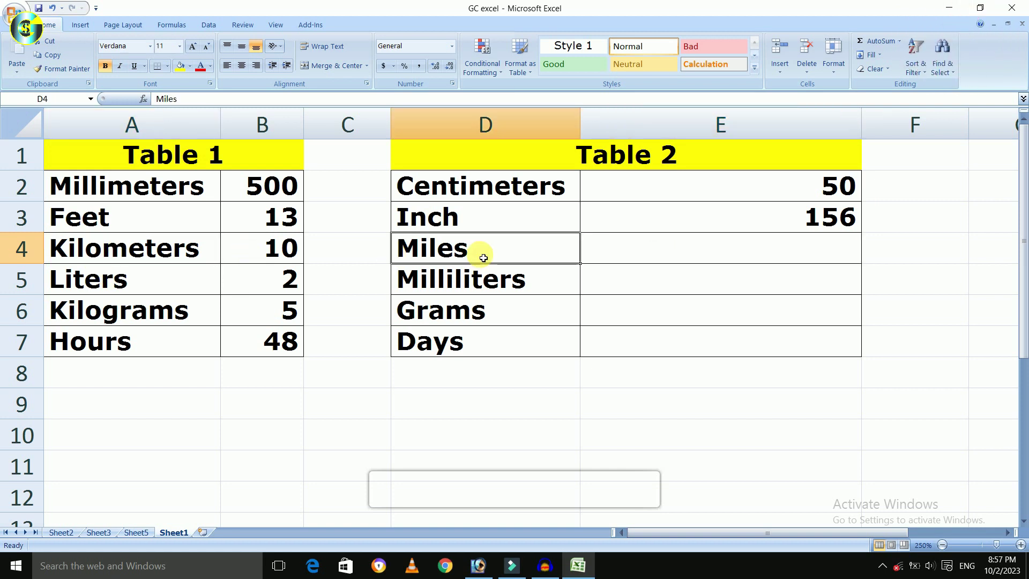
pyautogui.click(643, 242)
pyautogui.write('=')
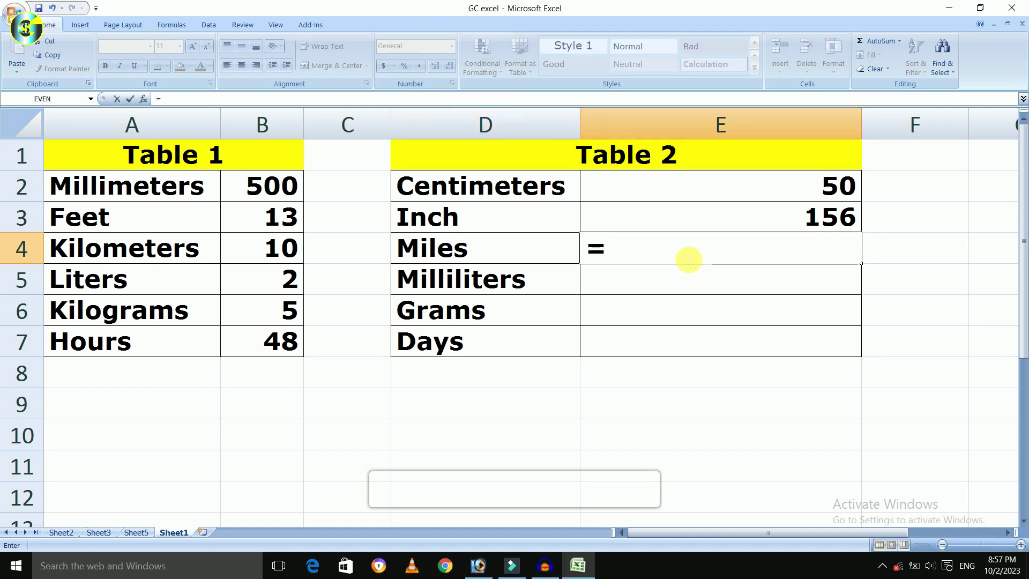
pyautogui.write('convert')
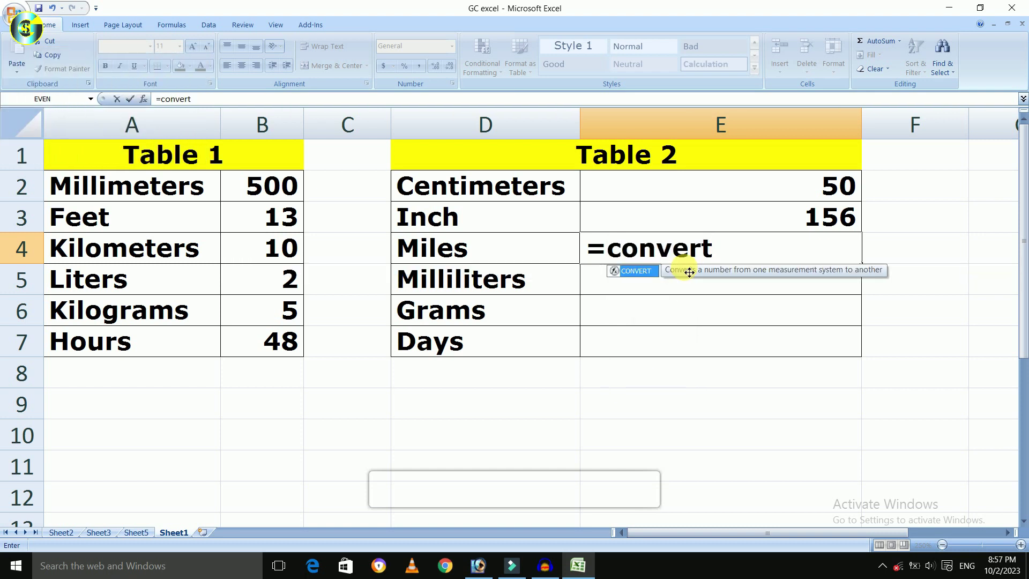
pyautogui.press('Tab')
pyautogui.click(281, 247)
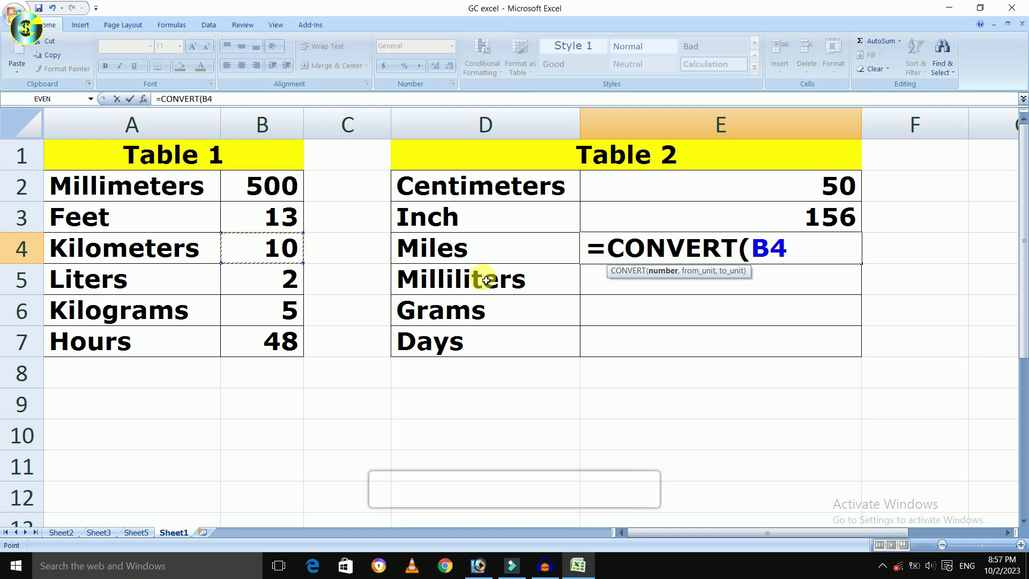
pyautogui.write(',')
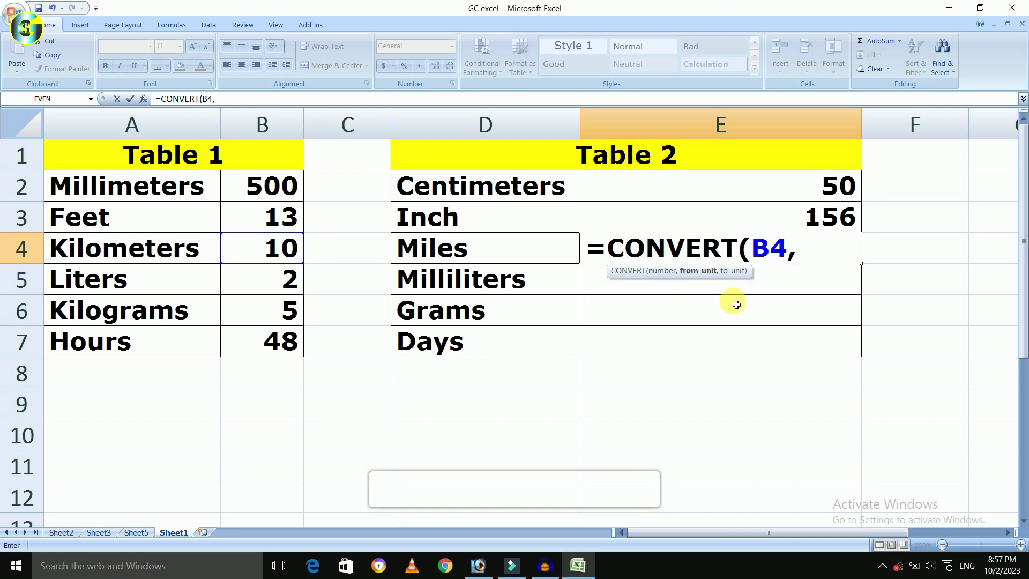
pyautogui.write('"km"')
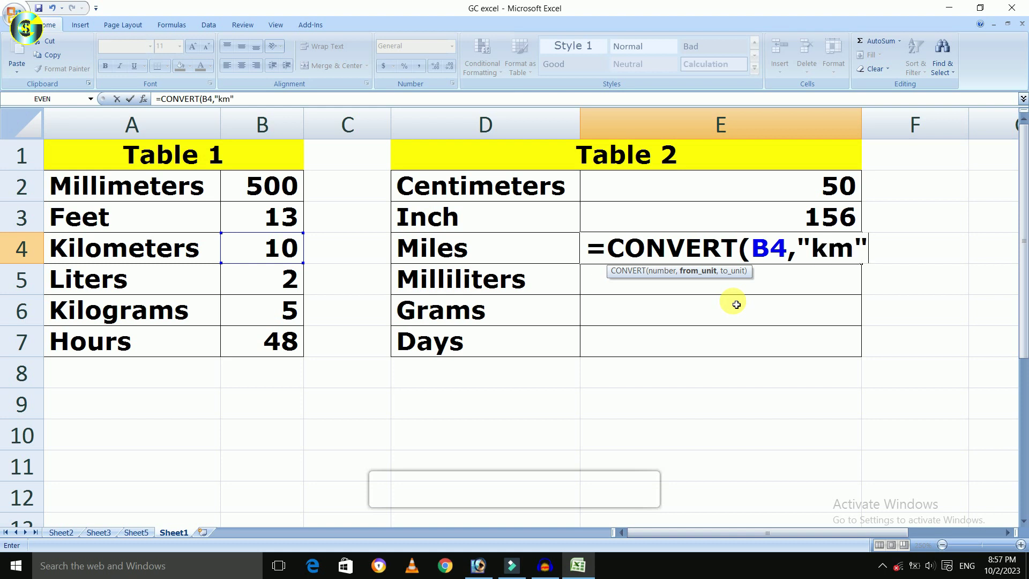
pyautogui.write(',"mi')
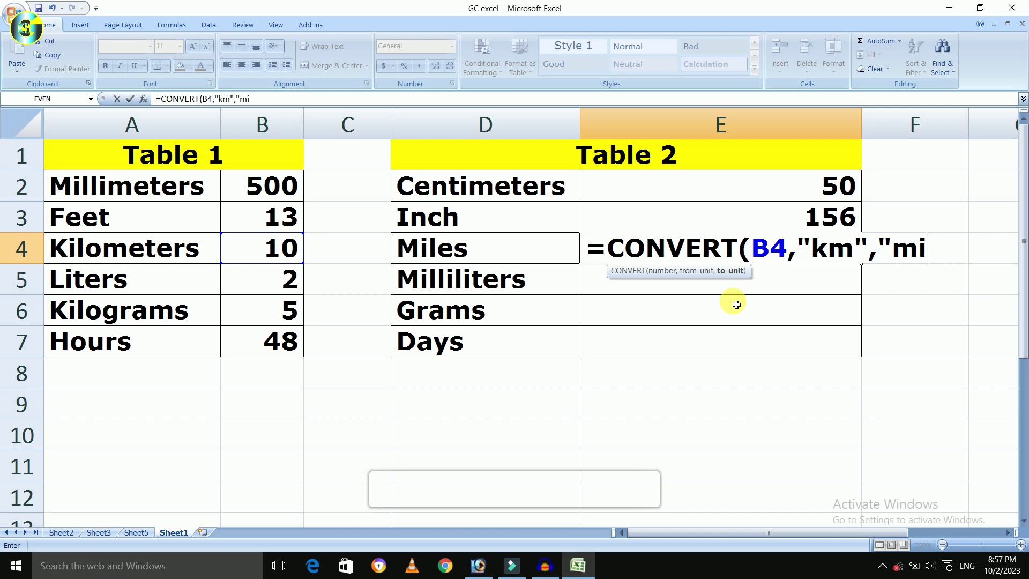
pyautogui.write('")')
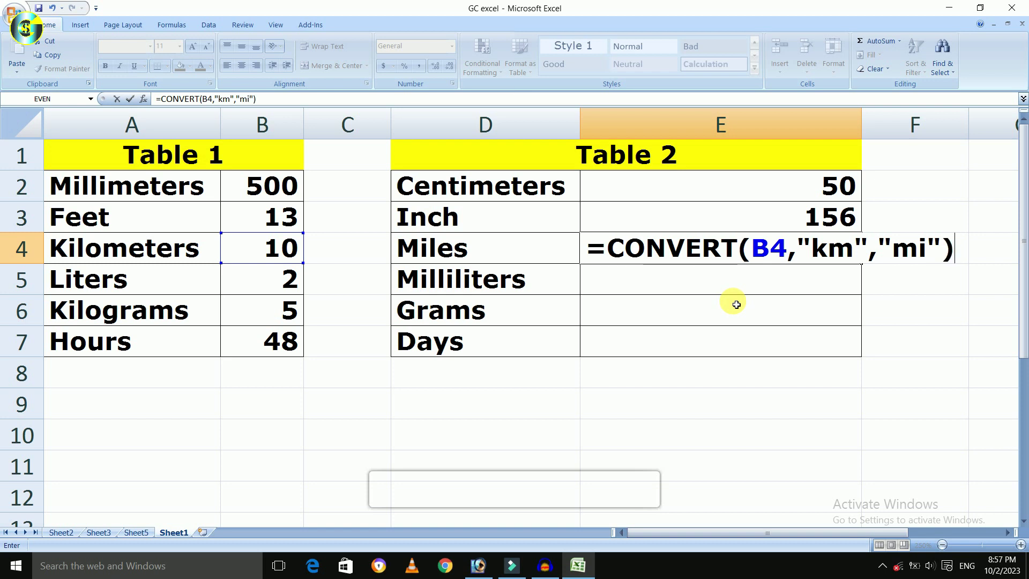
pyautogui.press('Return')
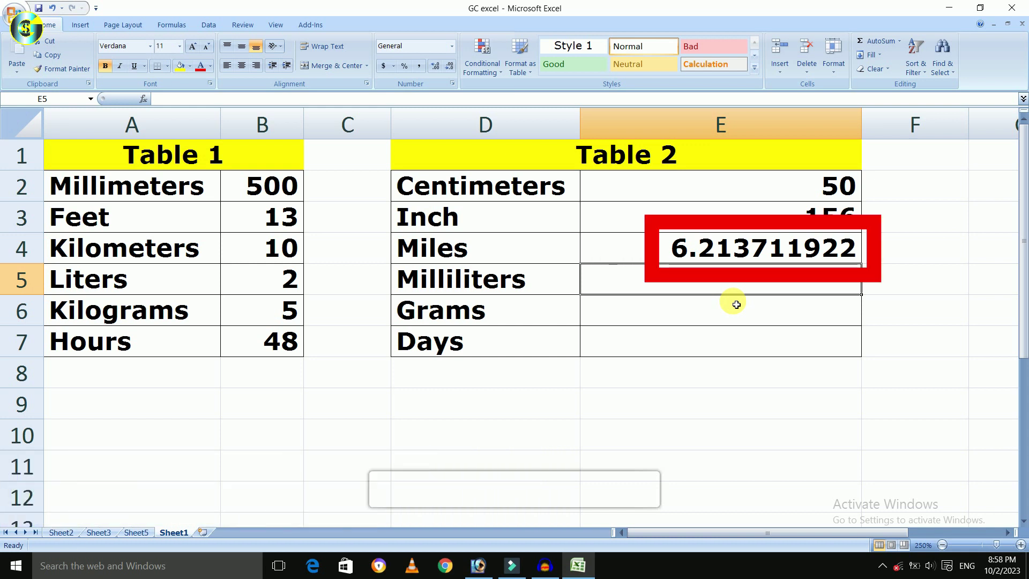
pyautogui.click(284, 253)
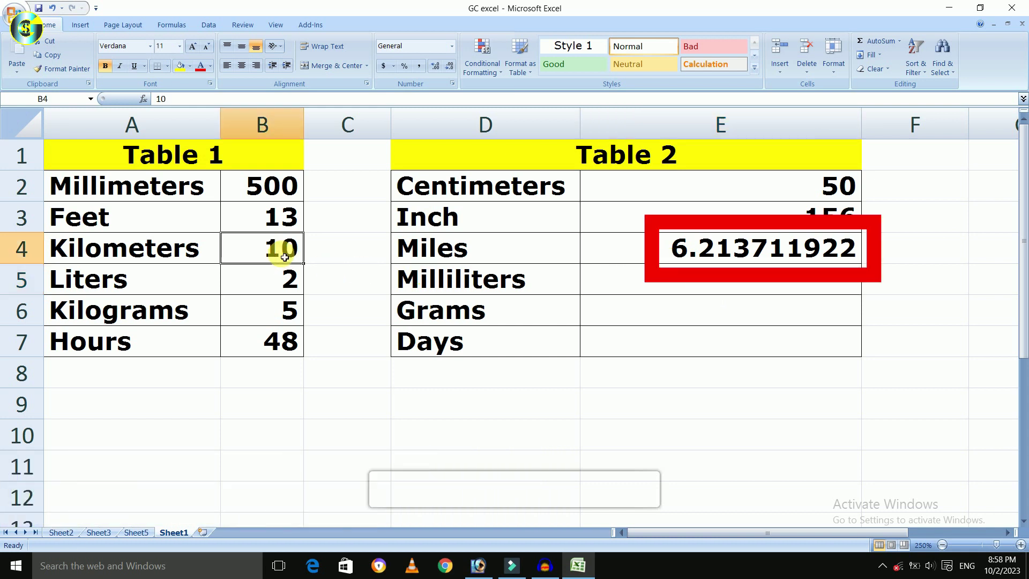
pyautogui.click(697, 257)
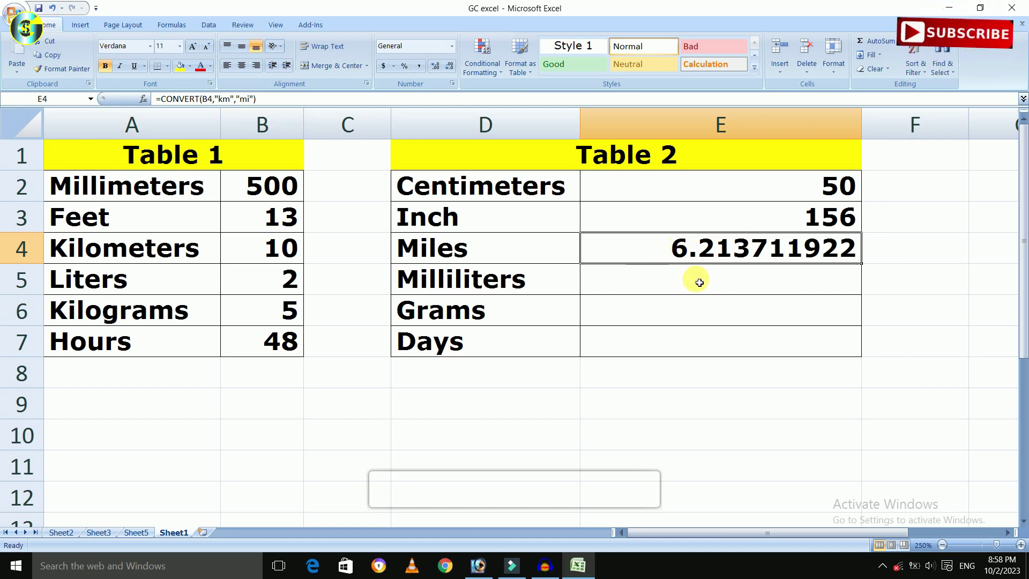
# Convert the liters value to milliliters in cell E5 with the formula =CONVERT(B5,"l","ml").
pyautogui.click(189, 281)
pyautogui.click(472, 284)
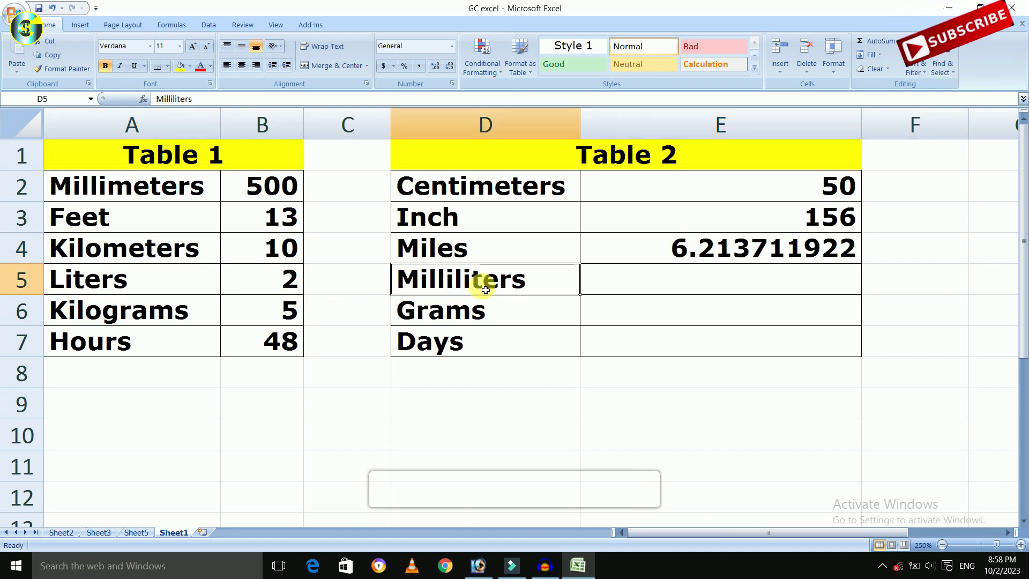
pyautogui.click(649, 295)
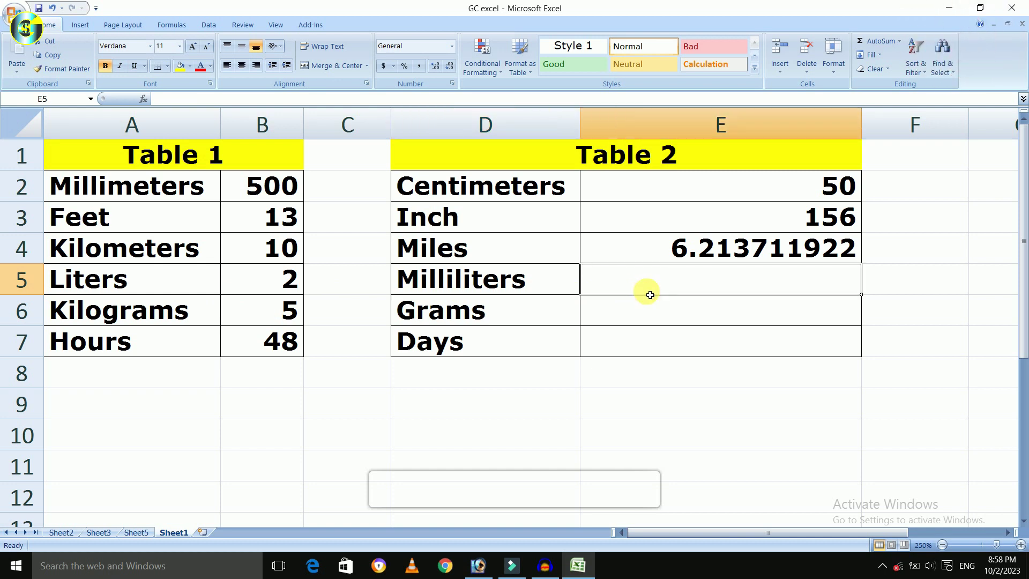
pyautogui.write('=')
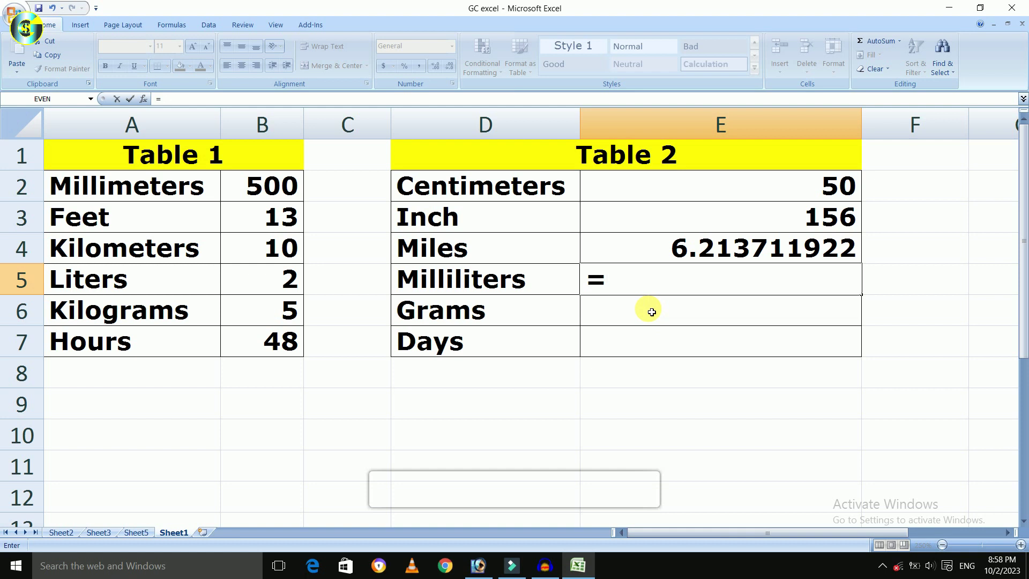
pyautogui.write('convert')
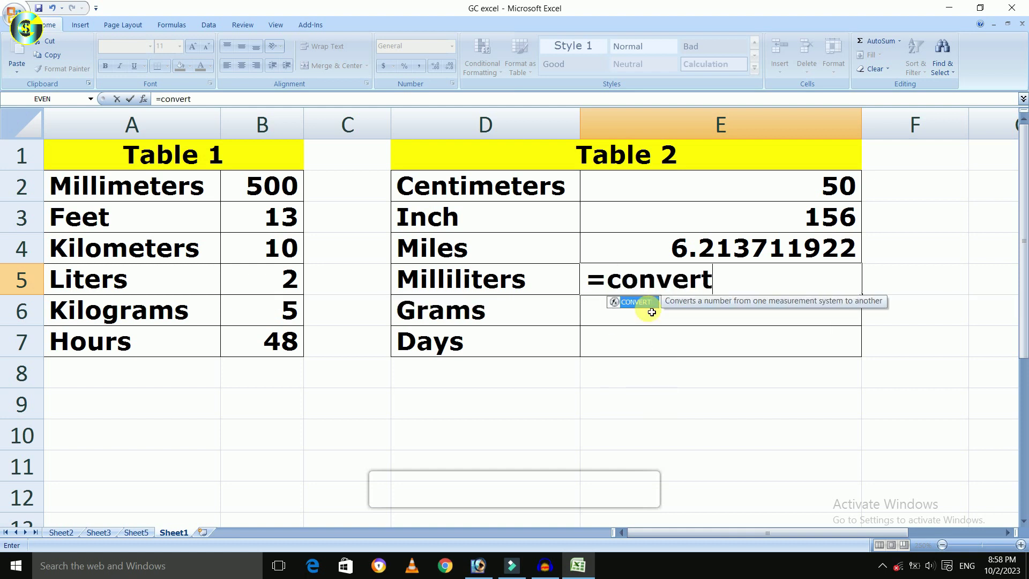
pyautogui.press('Tab')
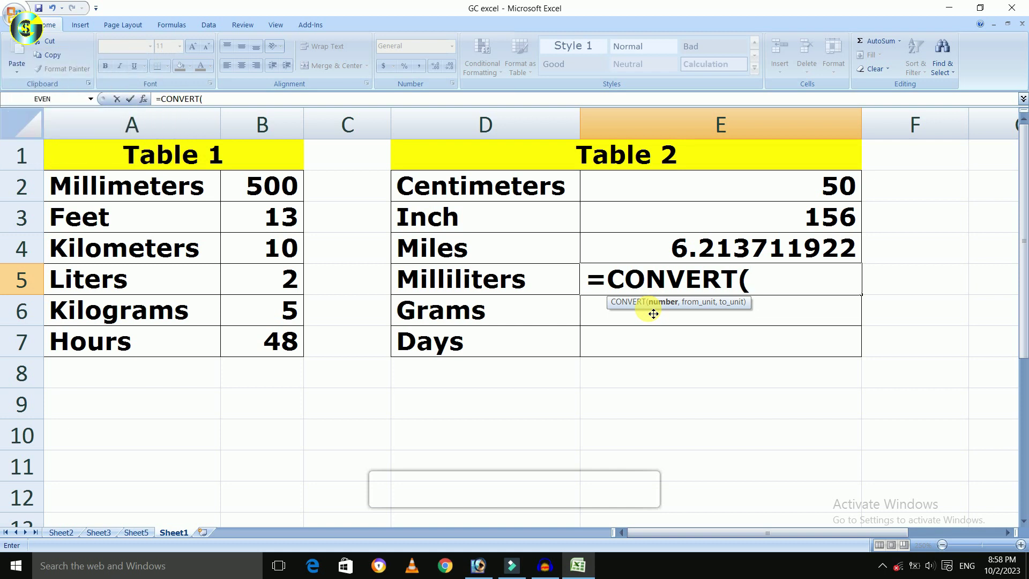
pyautogui.click(278, 277)
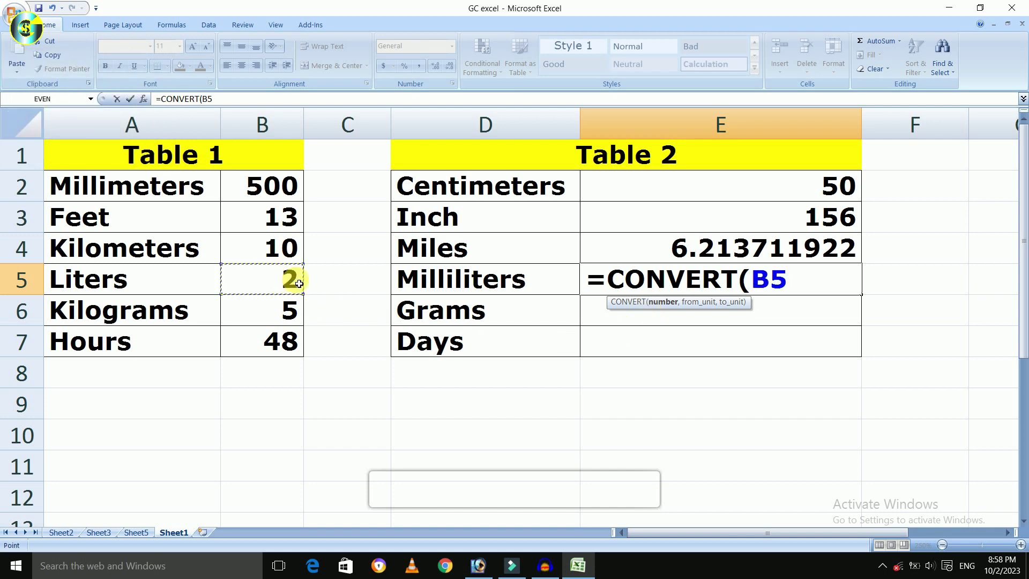
pyautogui.write(',')
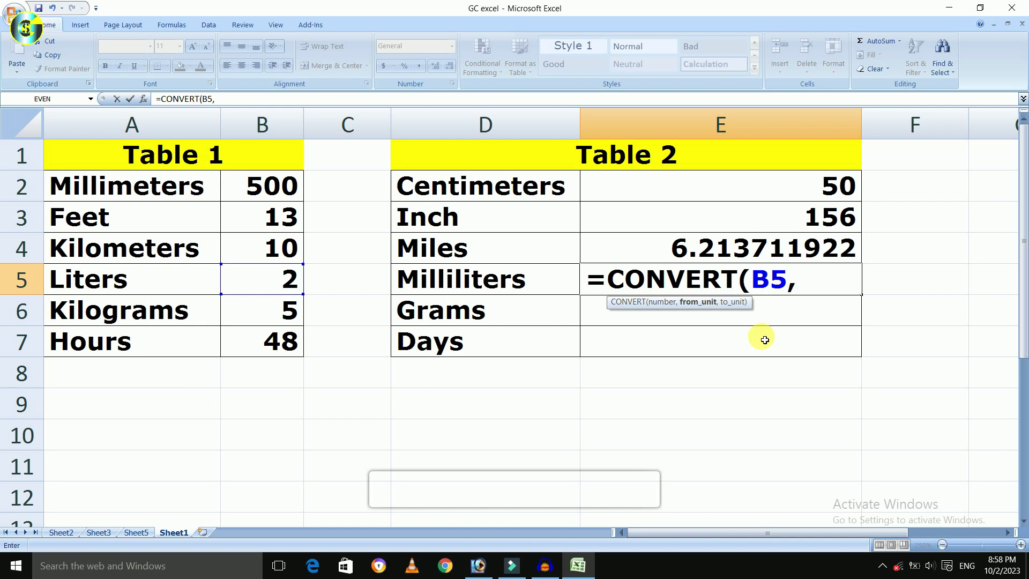
pyautogui.write('"l",')
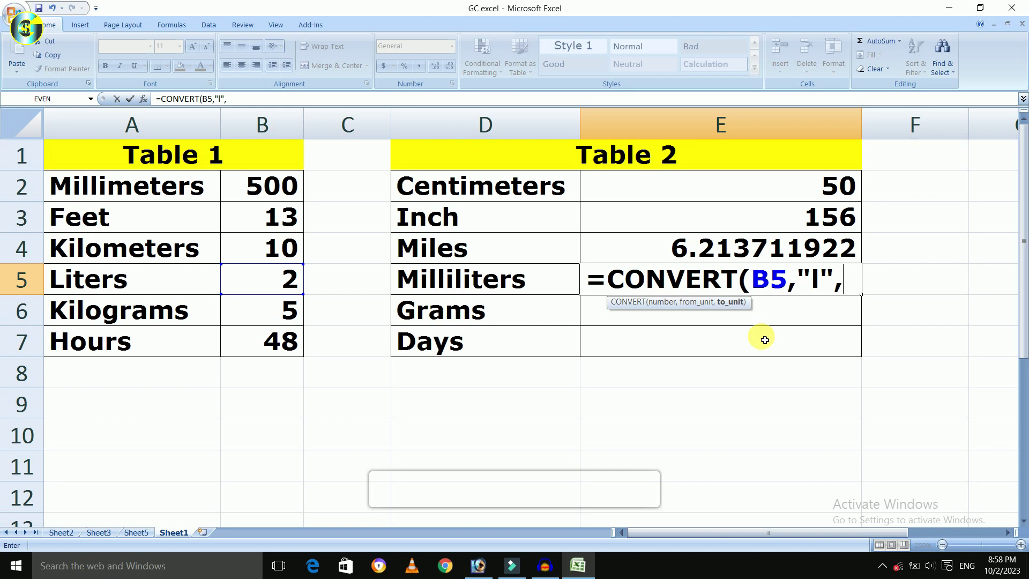
pyautogui.write('"ml"')
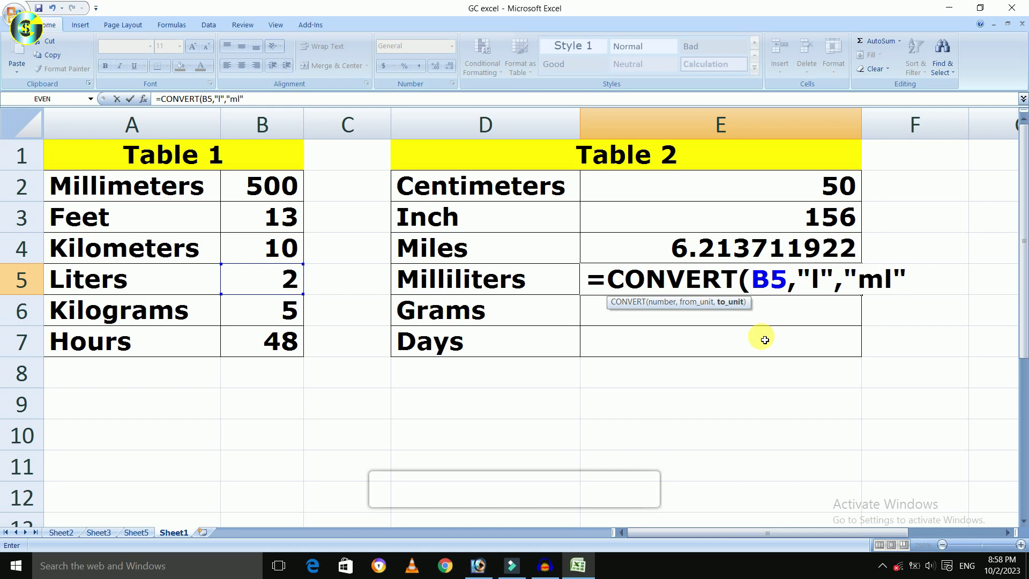
pyautogui.write(')')
pyautogui.press('Return')
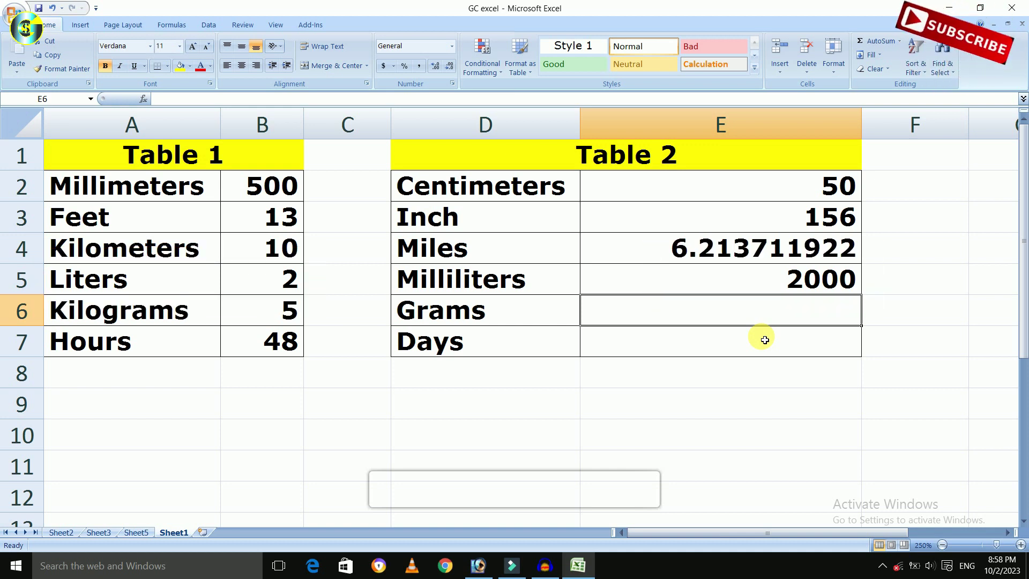
# Convert the kilograms value to grams in cell E6 with the formula =CONVERT(B6,"kg","g").
pyautogui.moveTo(178, 318); pyautogui.dragTo(266, 317)
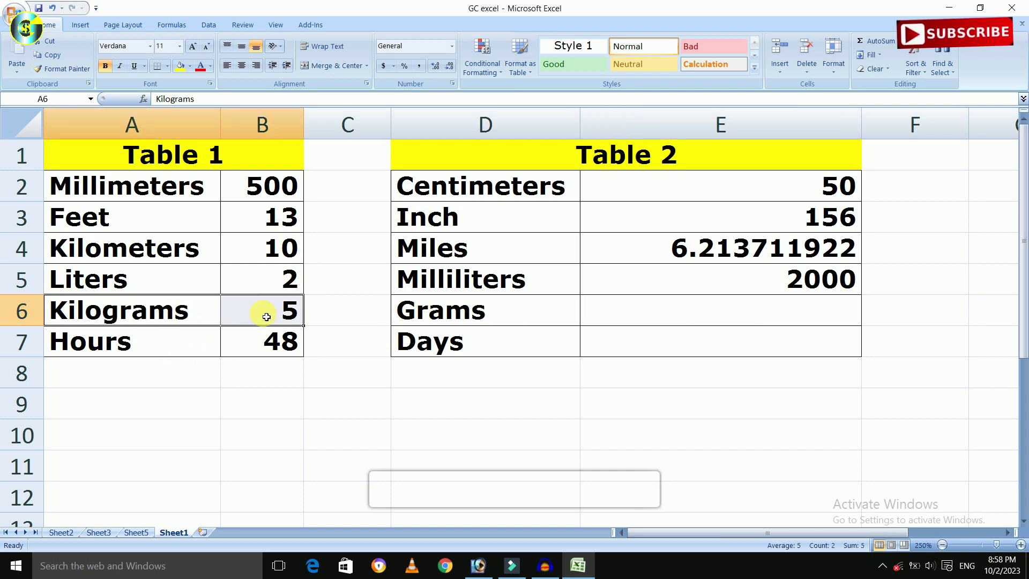
pyautogui.click(559, 322)
pyautogui.click(662, 318)
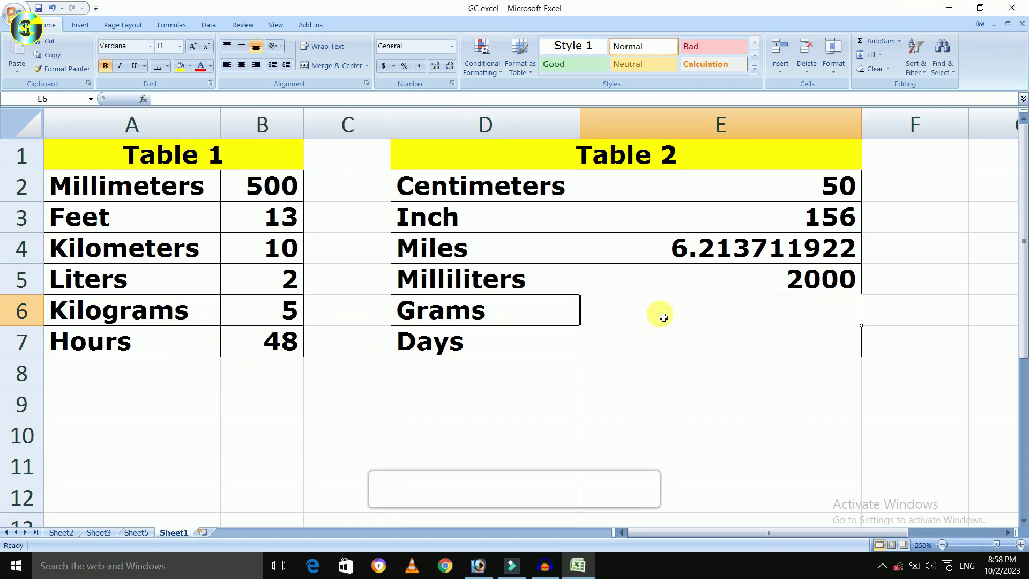
pyautogui.write('=')
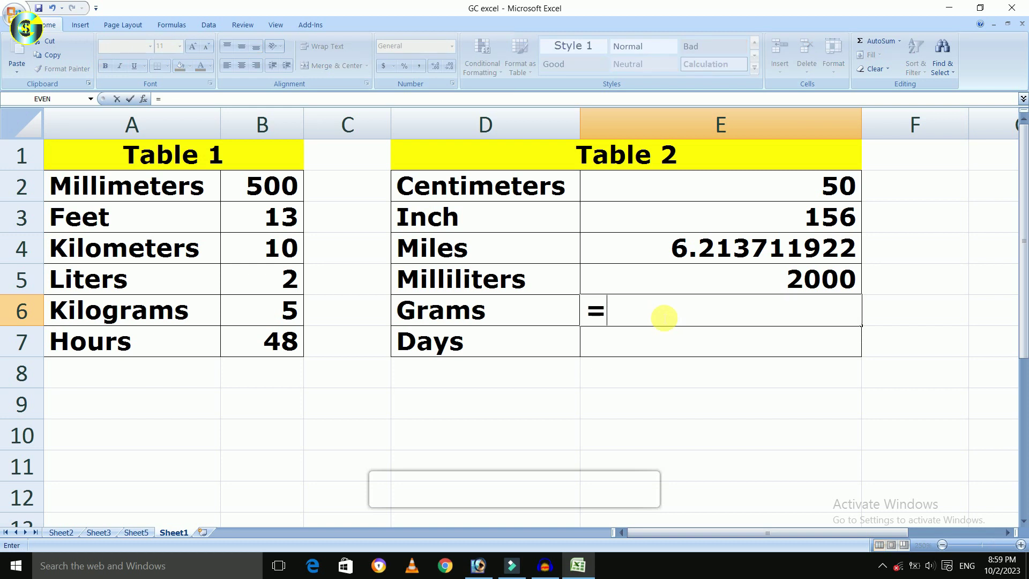
pyautogui.write('convert')
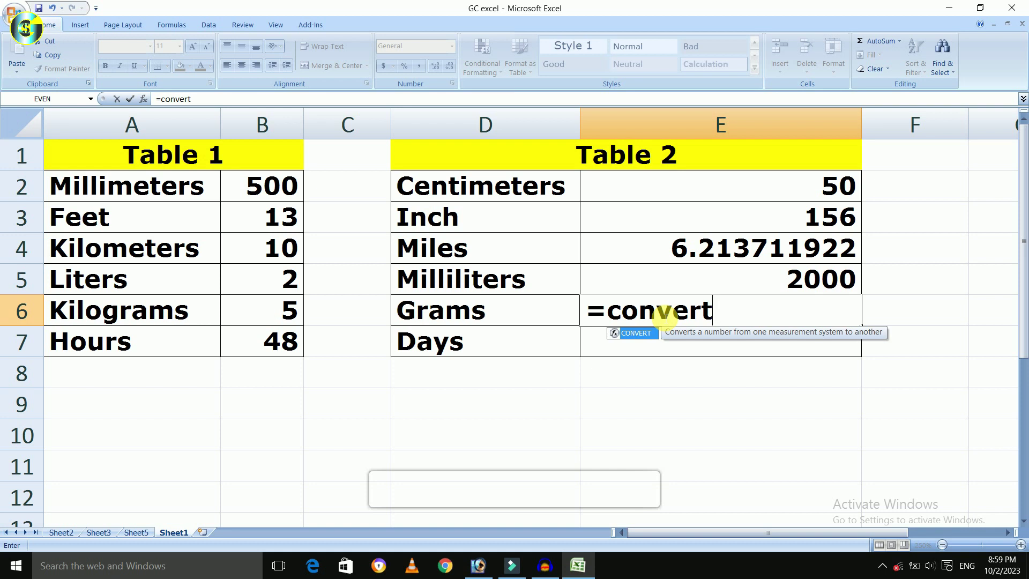
pyautogui.press('Tab')
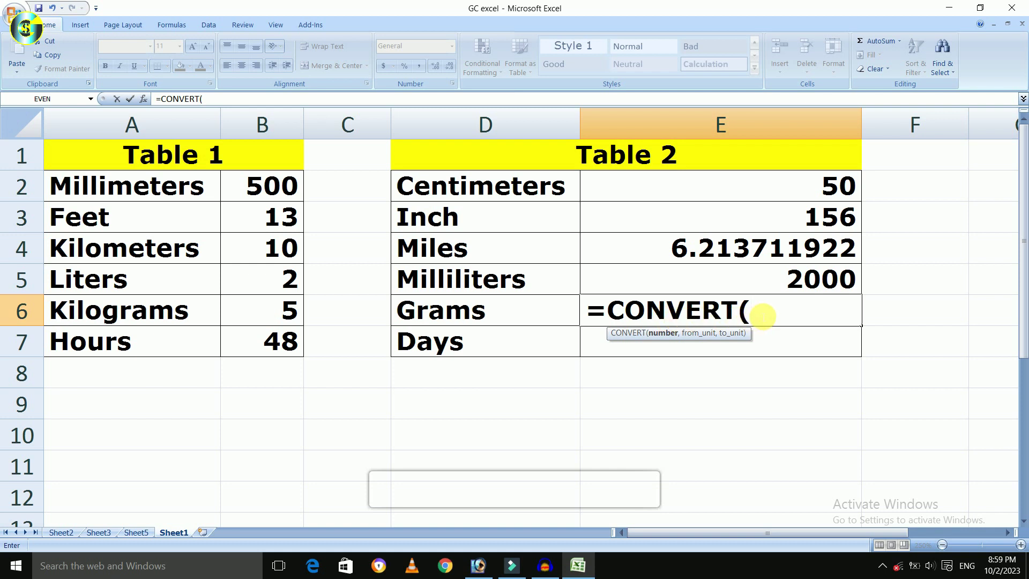
pyautogui.click(280, 317)
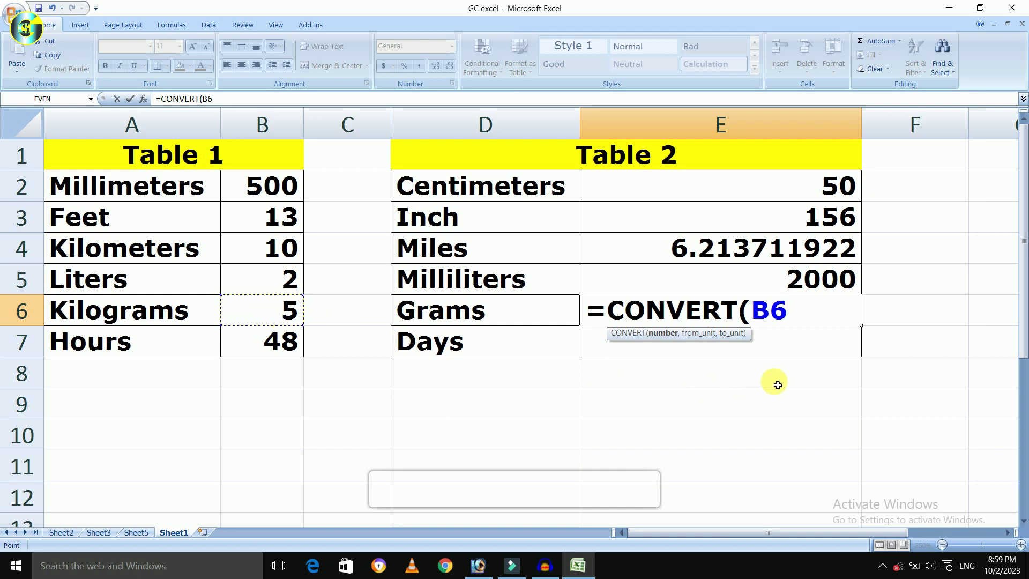
pyautogui.write(',')
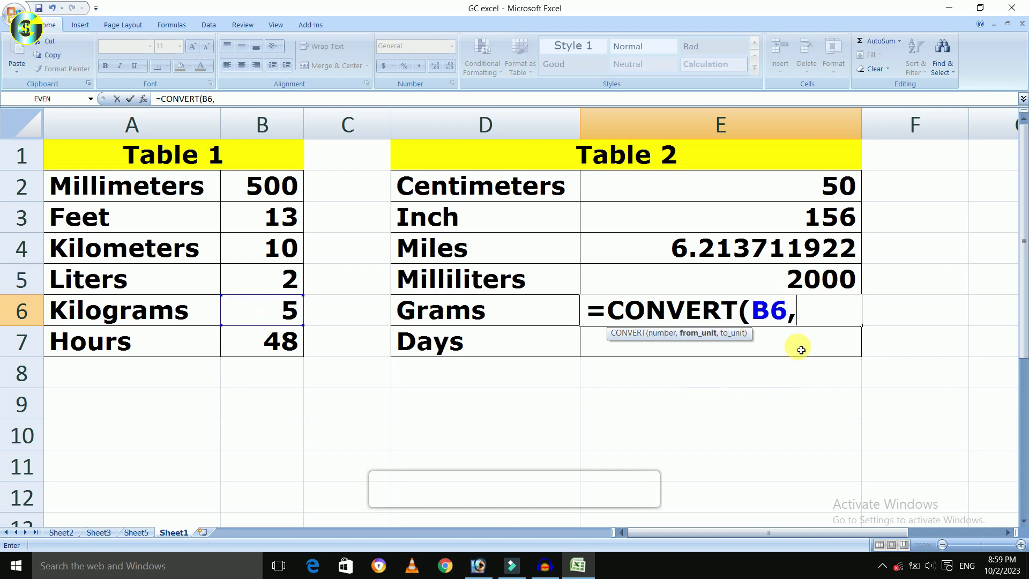
pyautogui.write('"')
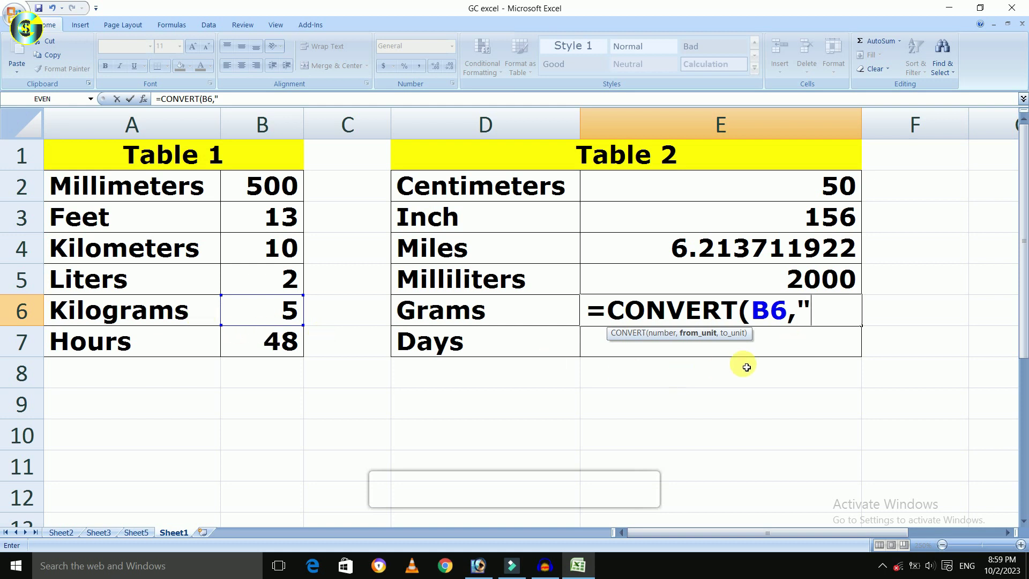
pyautogui.write('kg"')
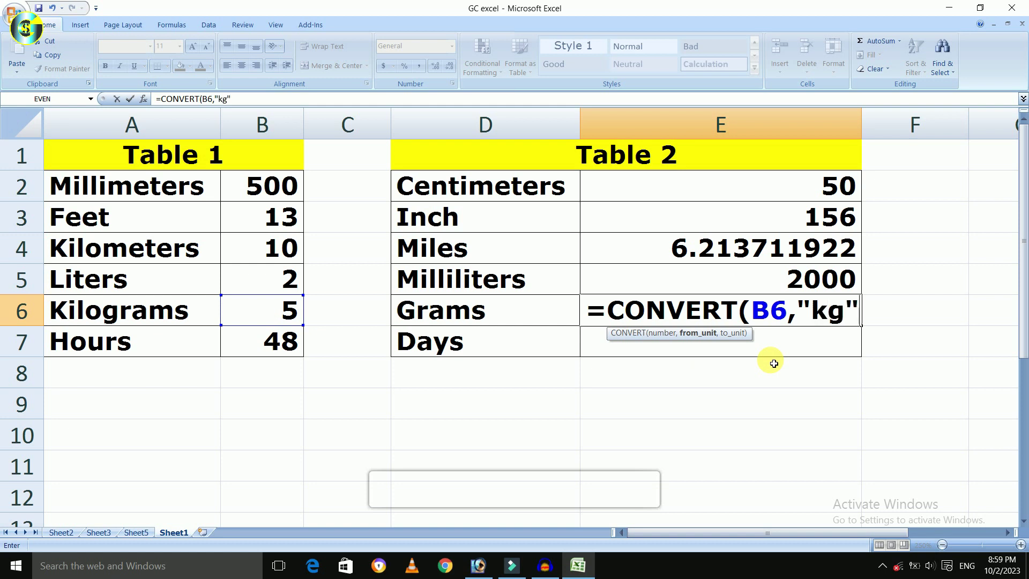
pyautogui.write(',"')
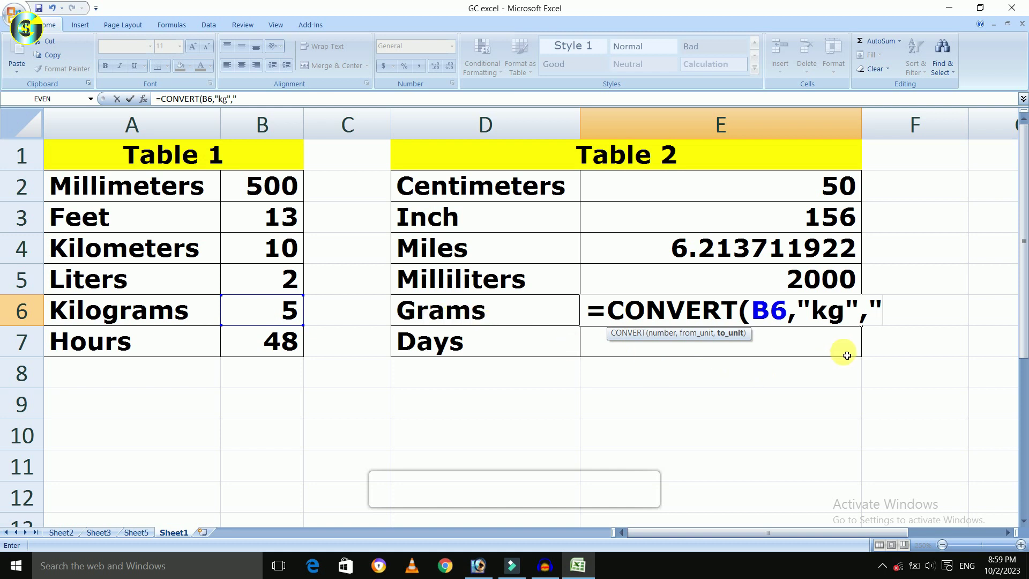
pyautogui.write('g")')
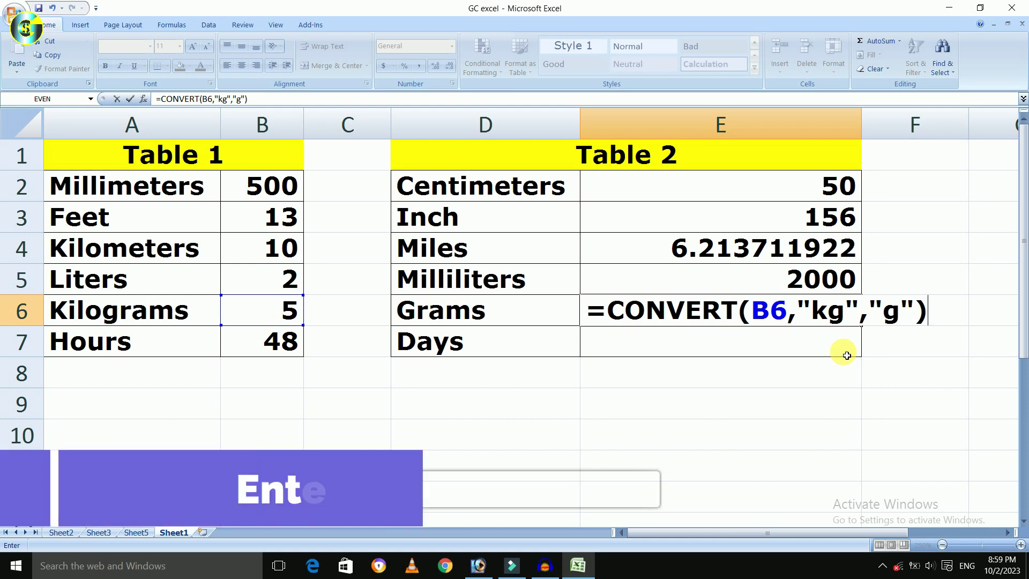
pyautogui.press('Return')
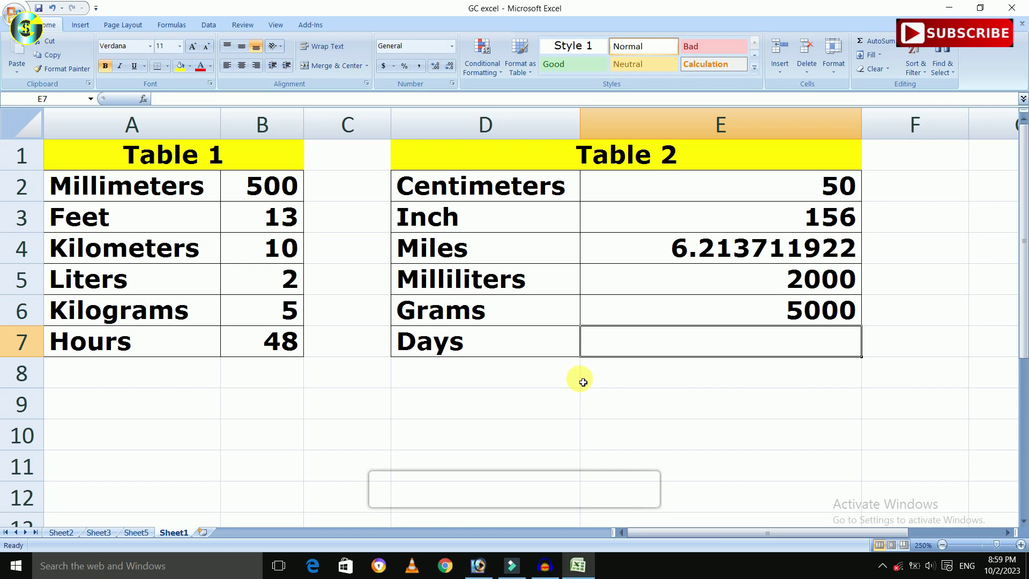
# Convert the hours value to days in cell E7 with the formula =CONVERT(B7,"hr","day") and compare it with the Table 1 entry.
pyautogui.click(155, 346)
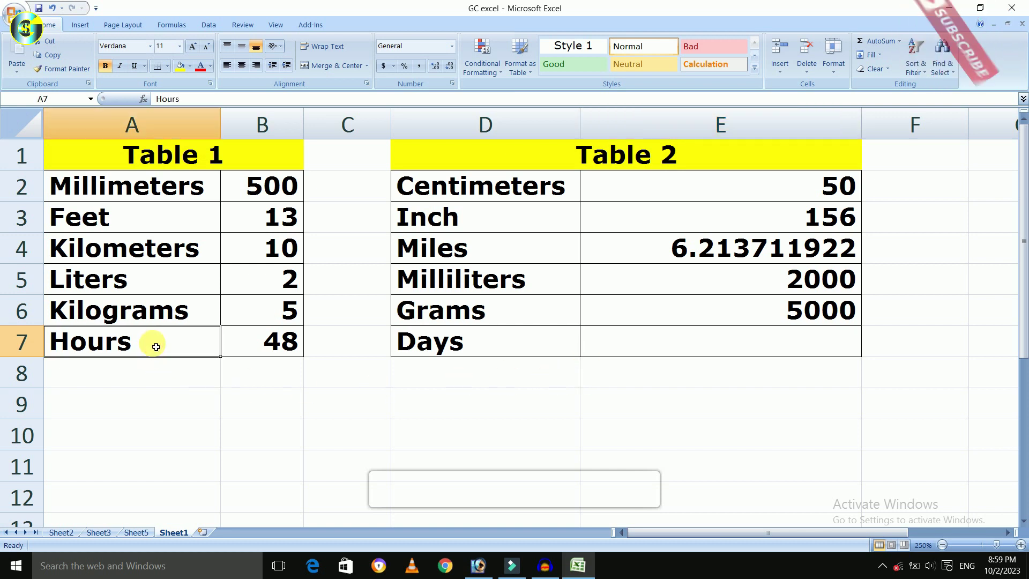
pyautogui.click(696, 356)
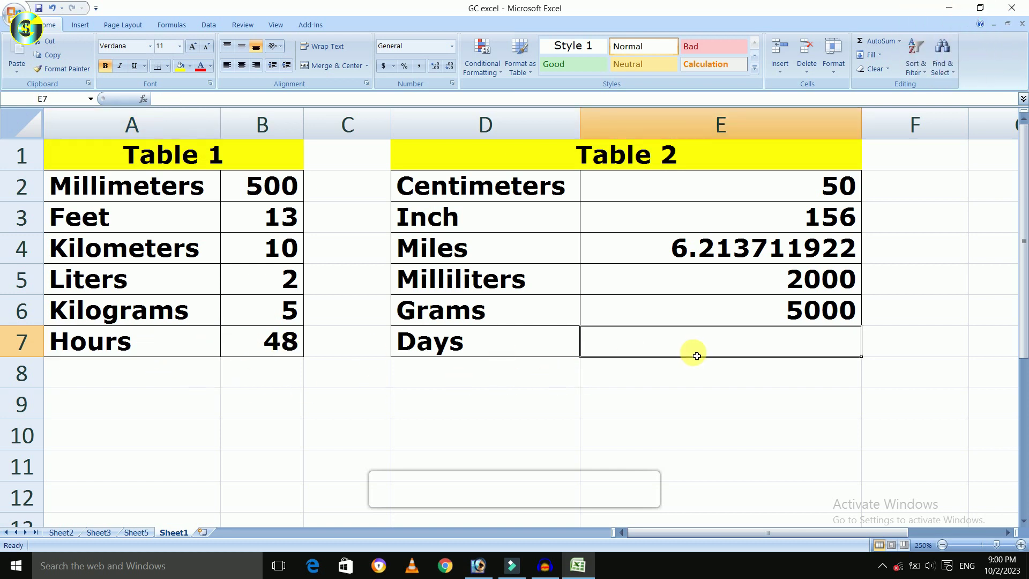
pyautogui.write('=')
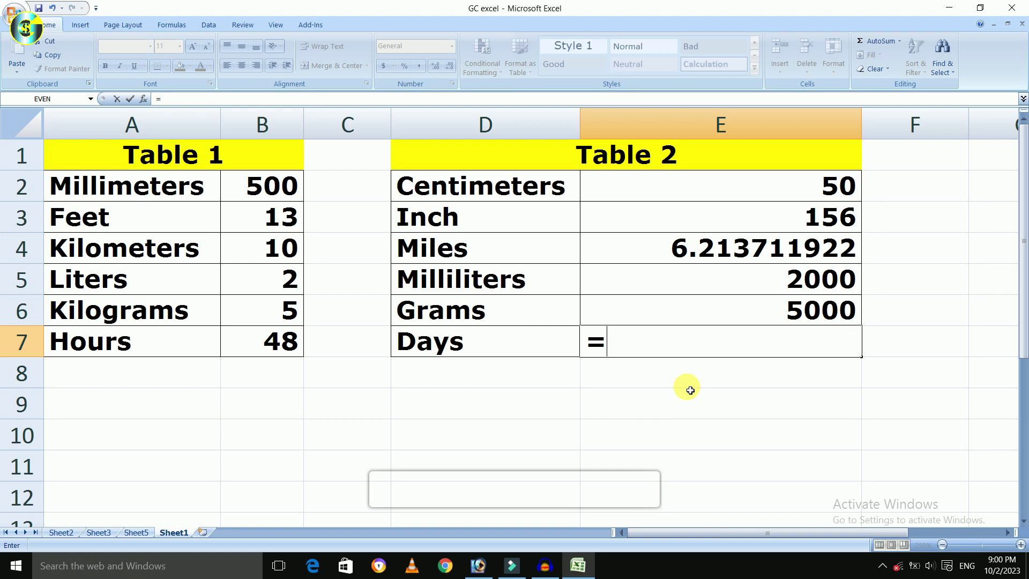
pyautogui.write('convert')
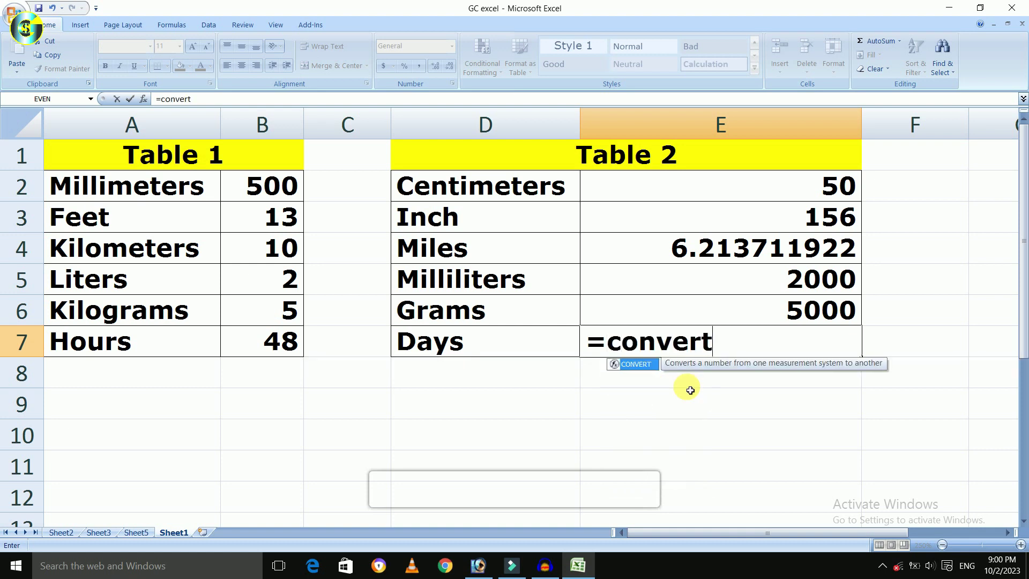
pyautogui.press('Tab')
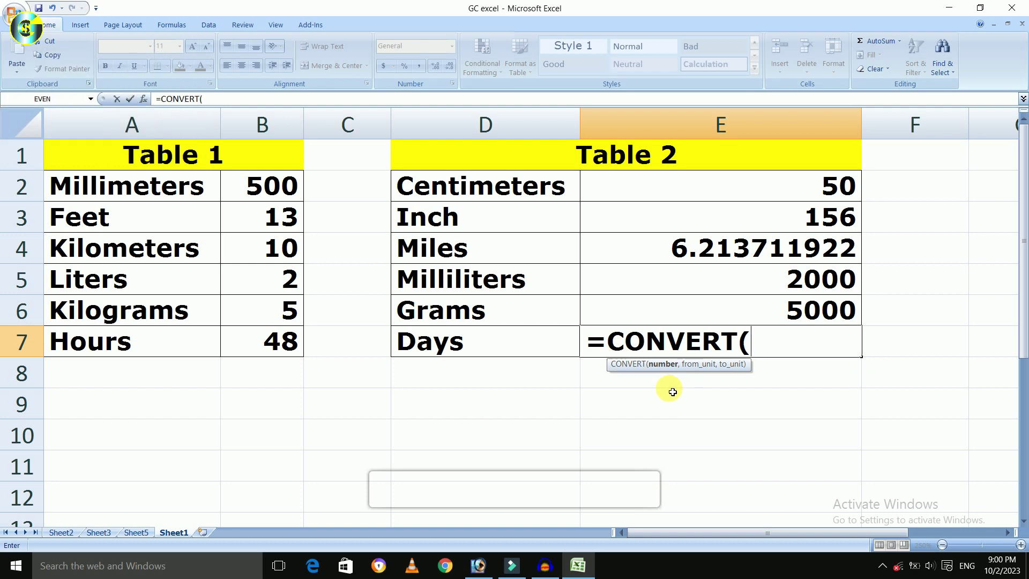
pyautogui.click(271, 349)
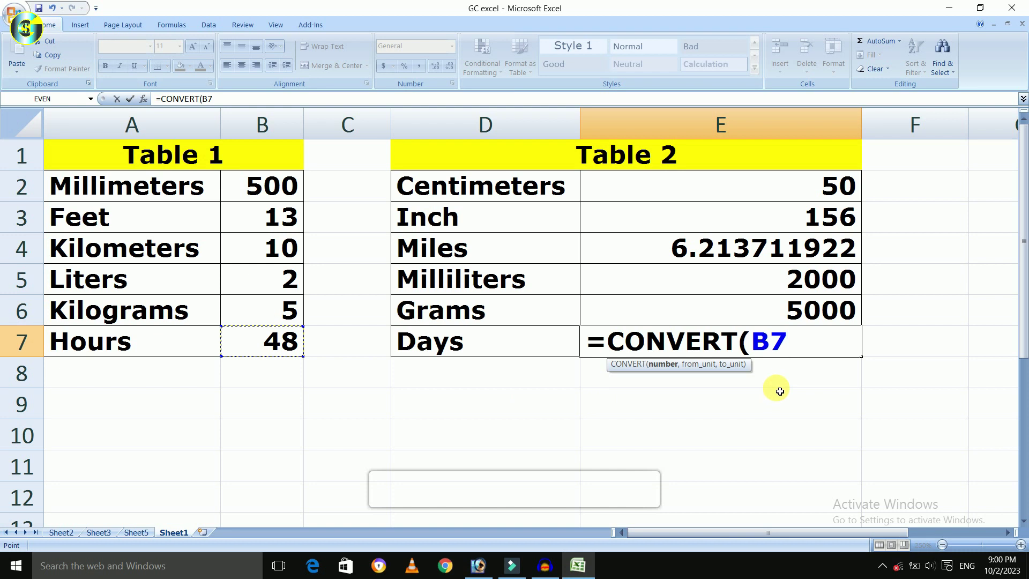
pyautogui.write(',')
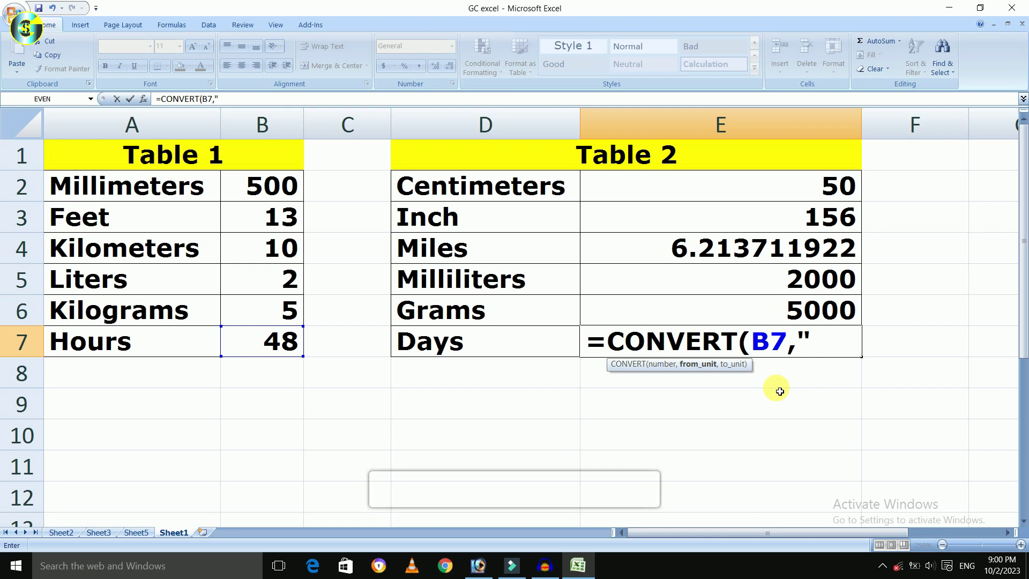
pyautogui.write('"hr",')
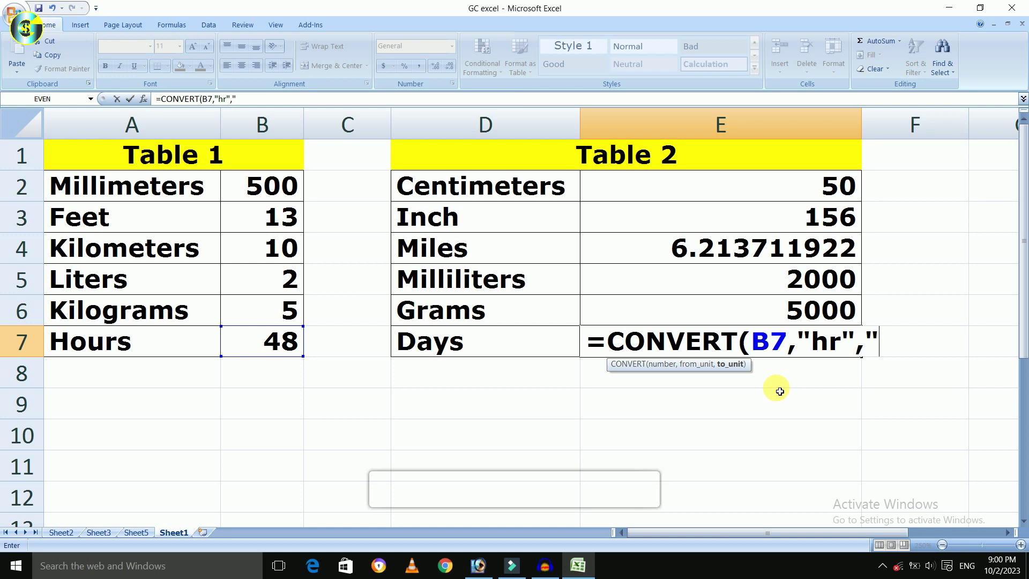
pyautogui.write('"day')
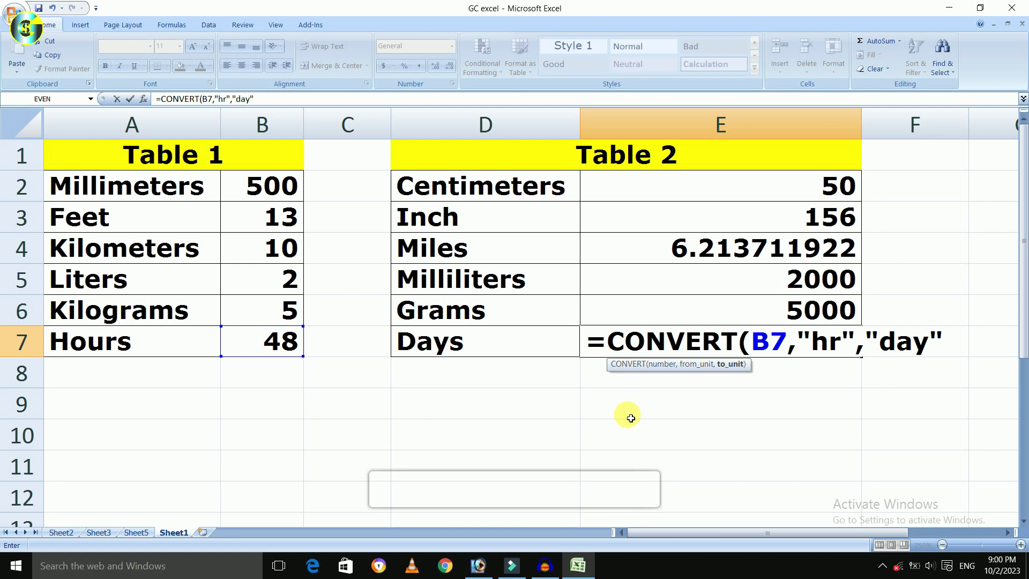
pyautogui.write('")')
pyautogui.press('Return')
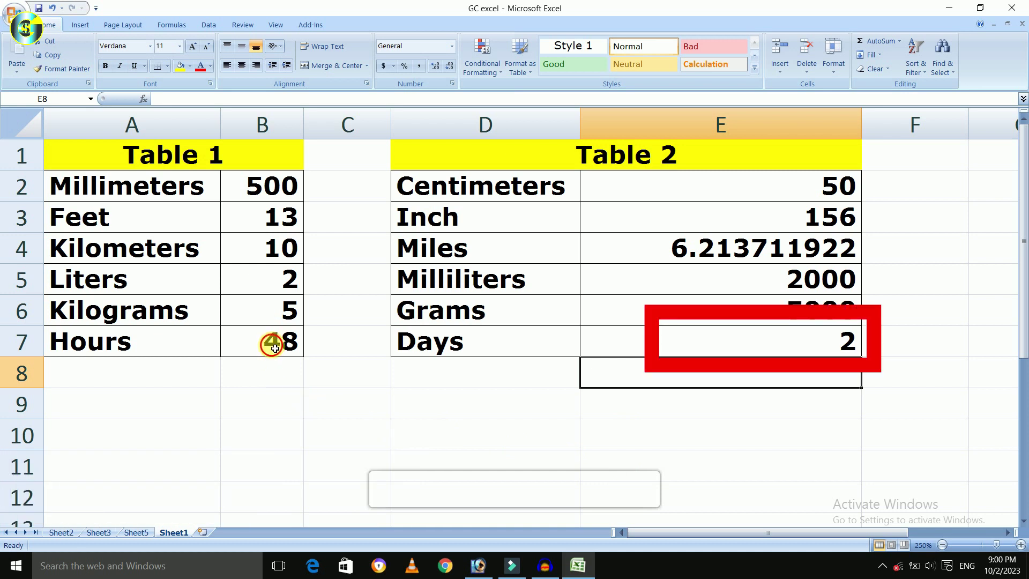
pyautogui.moveTo(207, 340); pyautogui.dragTo(268, 343)
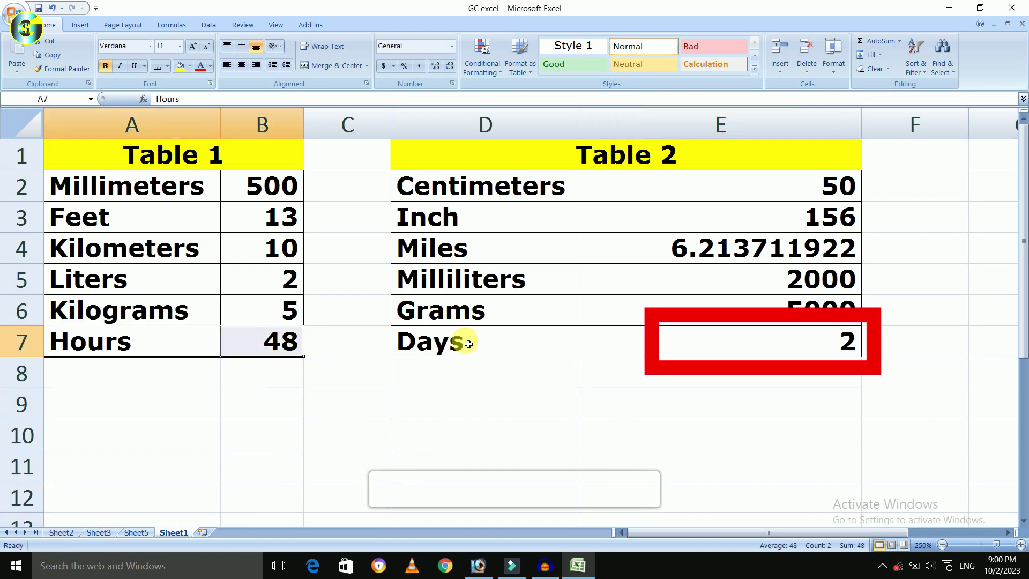
pyautogui.moveTo(544, 342); pyautogui.dragTo(781, 345)
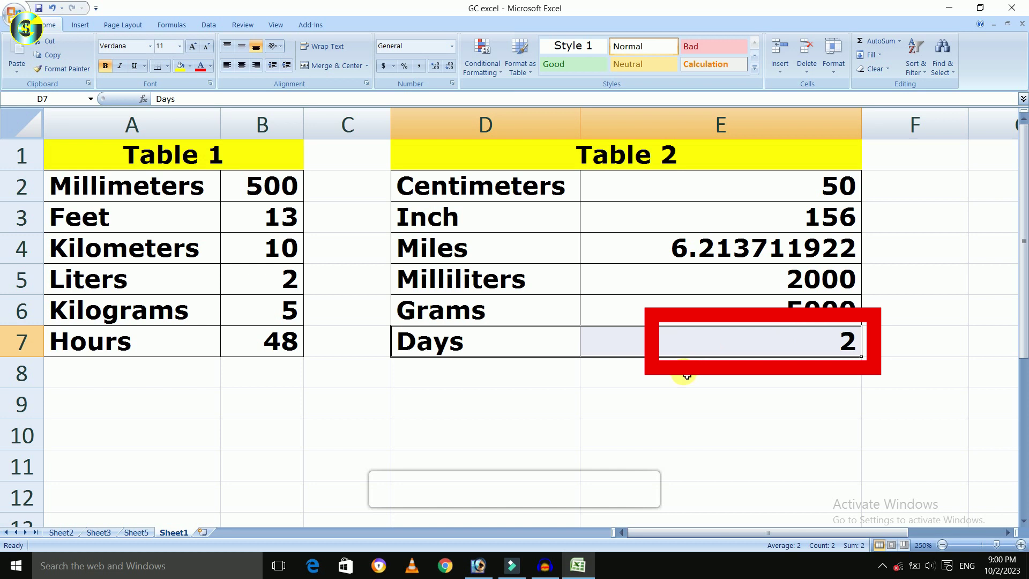